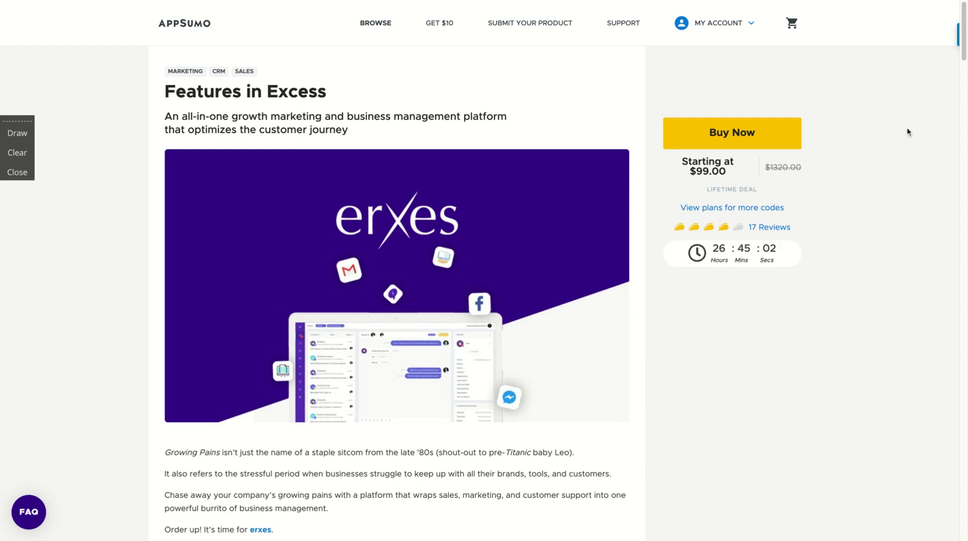
# Scroll the AppSumo erxes deal page past the screenshots to the Plans and Features list.
pyautogui.moveTo(964, 48); pyautogui.dragTo(964, 295)
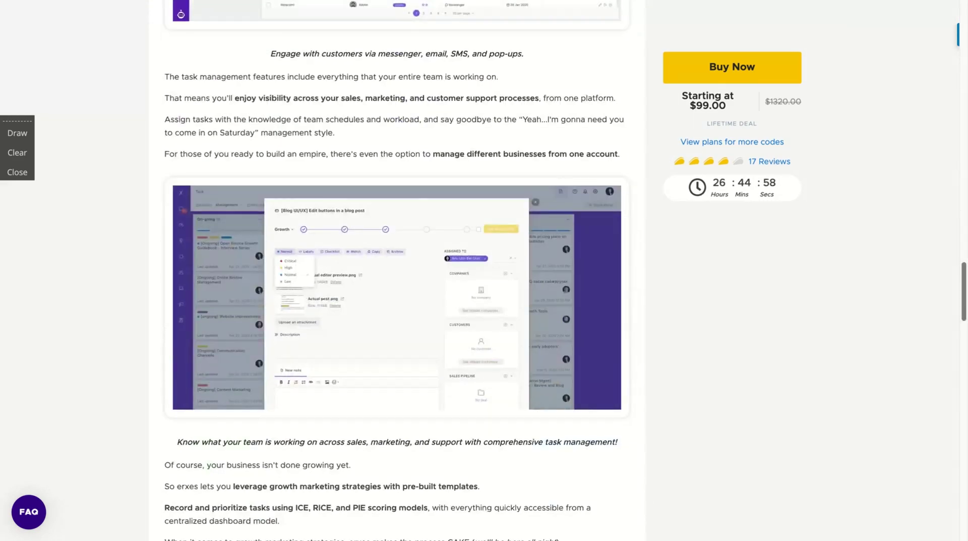
pyautogui.scroll(-9, 394, 270)
pyautogui.scroll(-2, 393, 269)
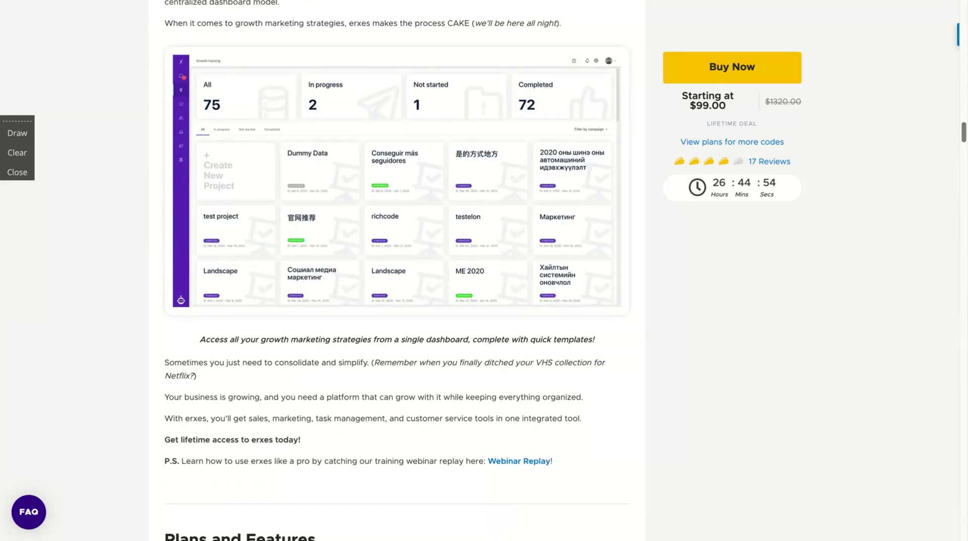
pyautogui.scroll(-10, 393, 270)
pyautogui.scroll(1, 393, 270)
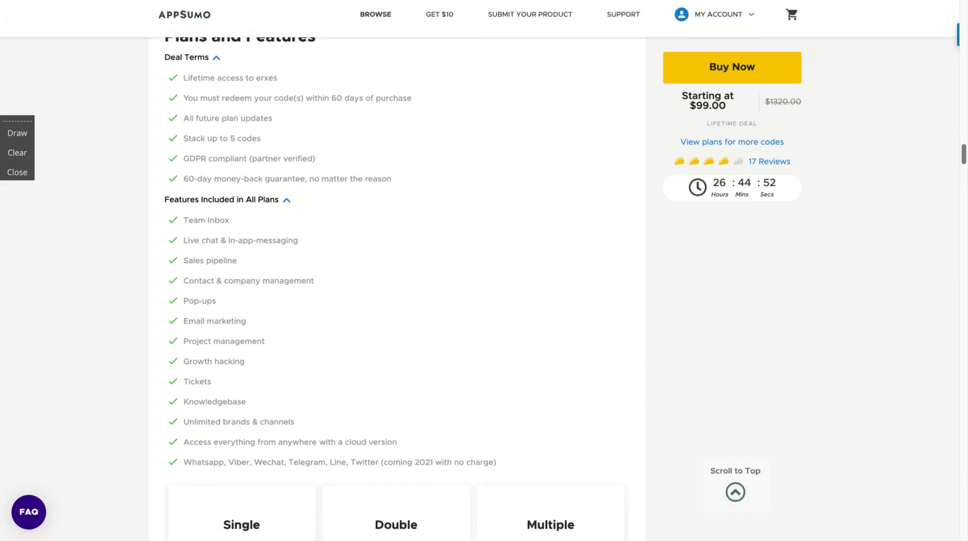
pyautogui.scroll(-1, 393, 270)
pyautogui.scroll(3, 393, 270)
pyautogui.scroll(-2, 393, 270)
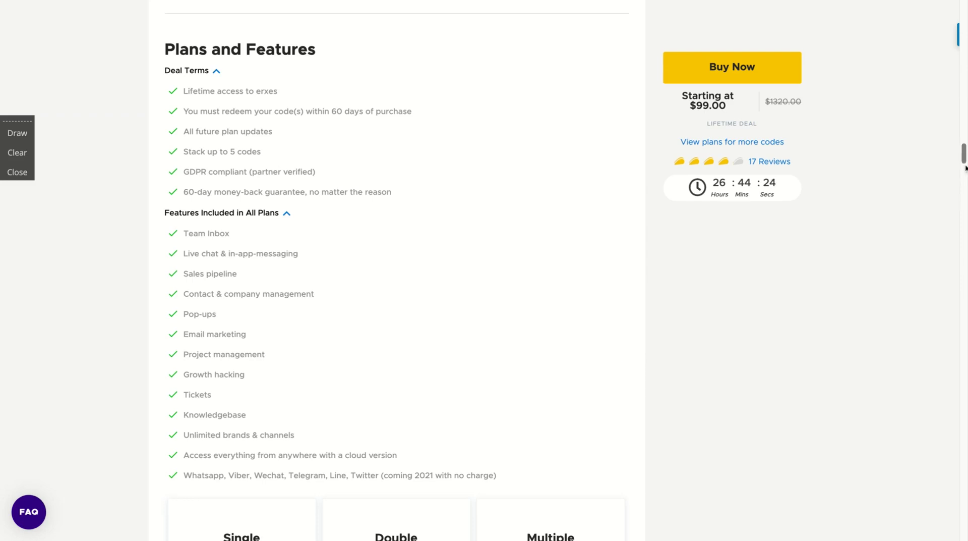
# On the AppSumo pricing cards, set the Multiple plan's code quantity to 5 Codes.
pyautogui.moveTo(963, 160); pyautogui.dragTo(963, 170)
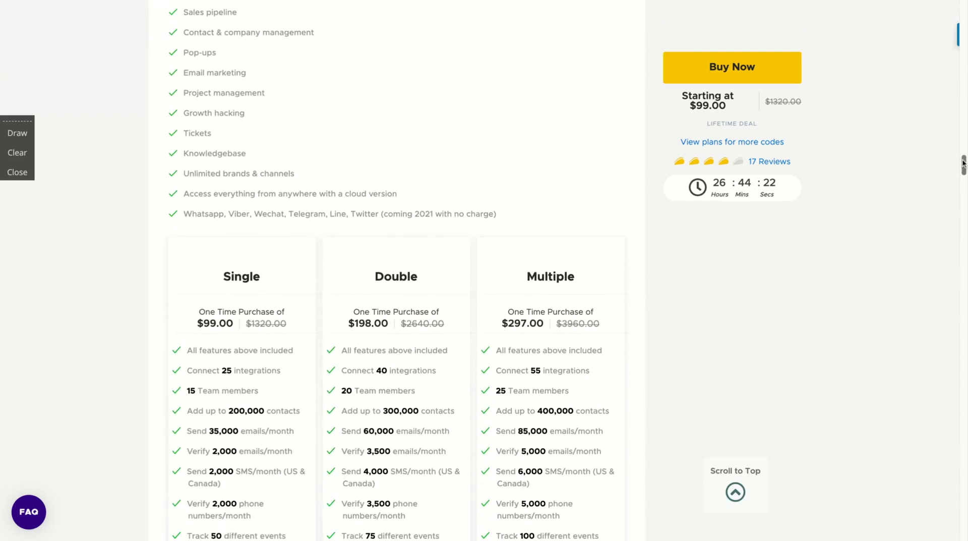
pyautogui.scroll(1, 875, 302)
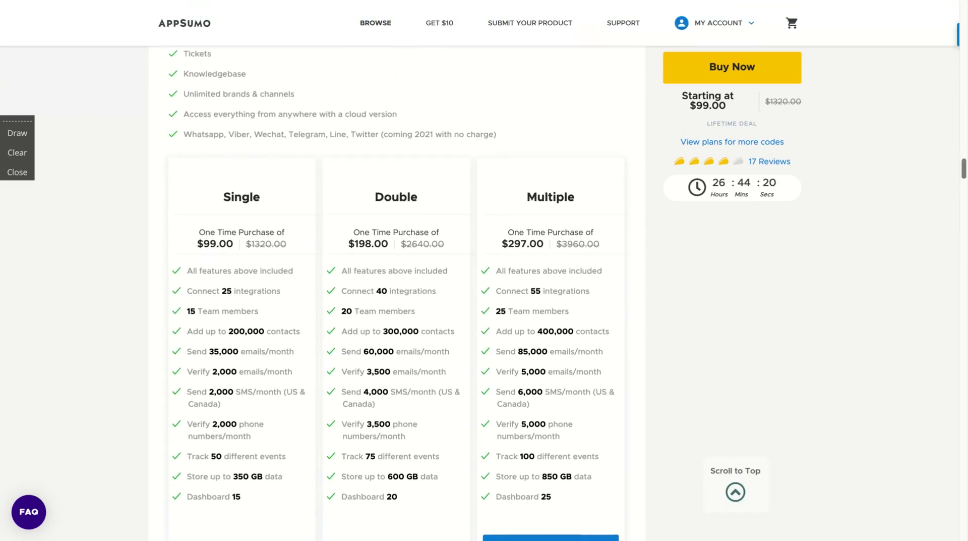
pyautogui.scroll(-2, 905, 224)
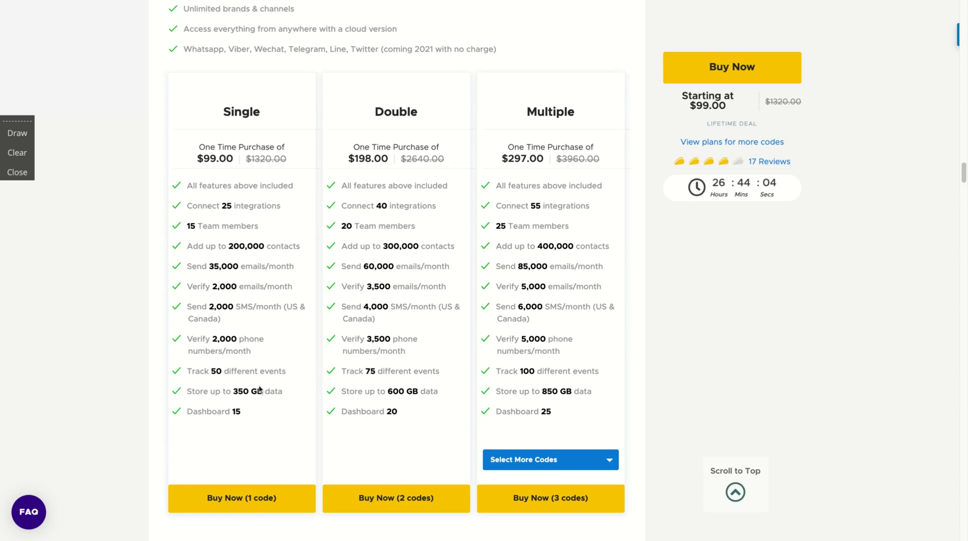
pyautogui.scroll(-1, 641, 374)
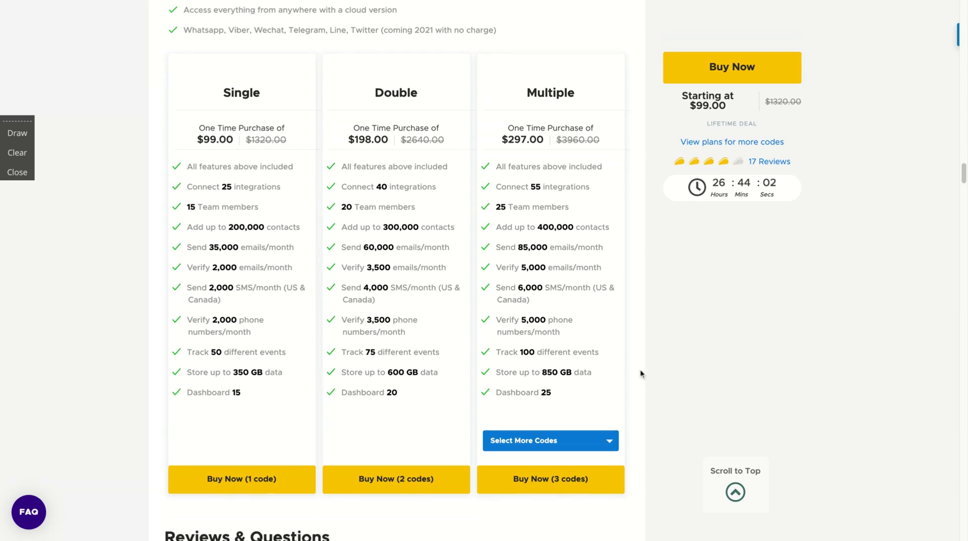
pyautogui.click(557, 446)
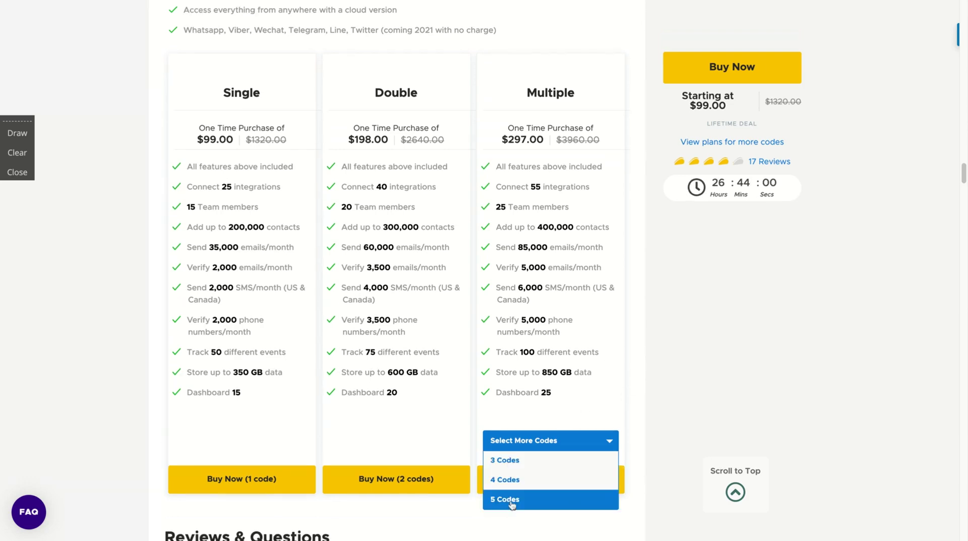
pyautogui.click(508, 501)
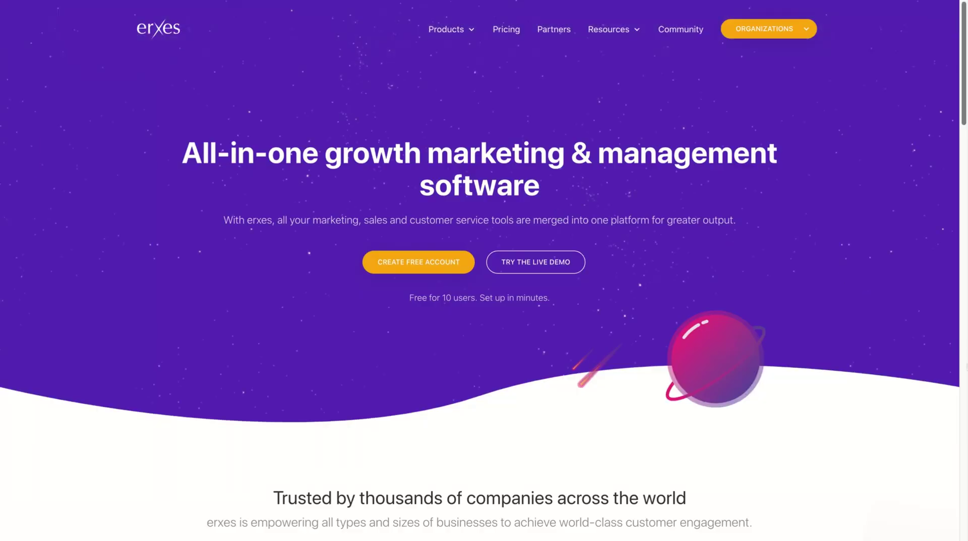
# Scroll the erxes homepage past testimonials to the comparison against Front, Intercom, Mailchimp and Pipedrive.
pyautogui.scroll(-10, 966, 354)
pyautogui.scroll(-10, 966, 354)
pyautogui.scroll(-10, 966, 354)
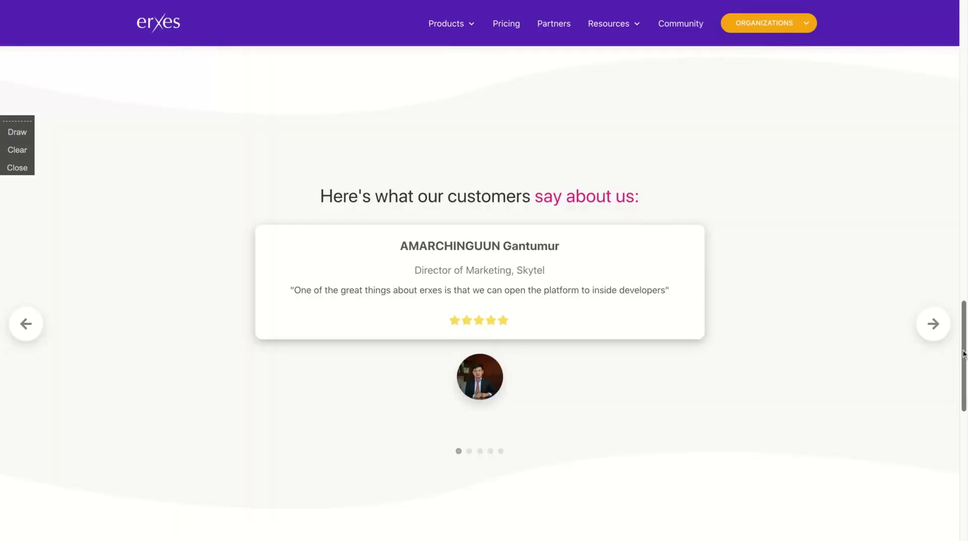
pyautogui.scroll(10, 964, 354)
pyautogui.scroll(2, 964, 354)
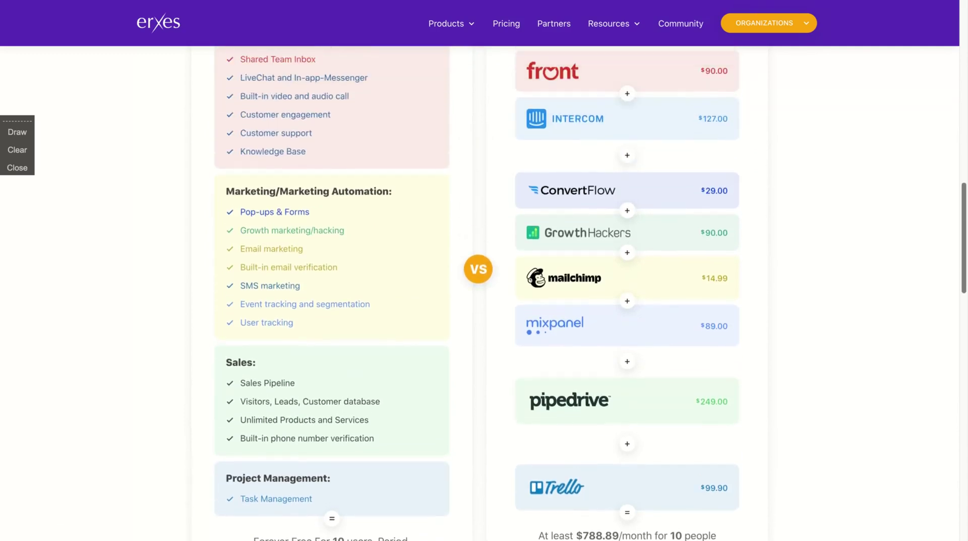
pyautogui.scroll(1, 964, 354)
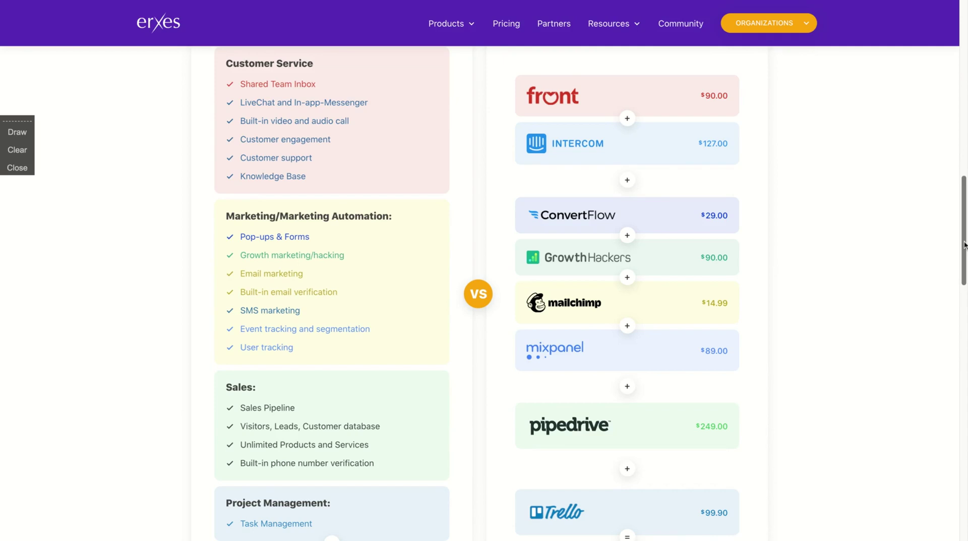
pyautogui.moveTo(964, 245); pyautogui.dragTo(964, 248)
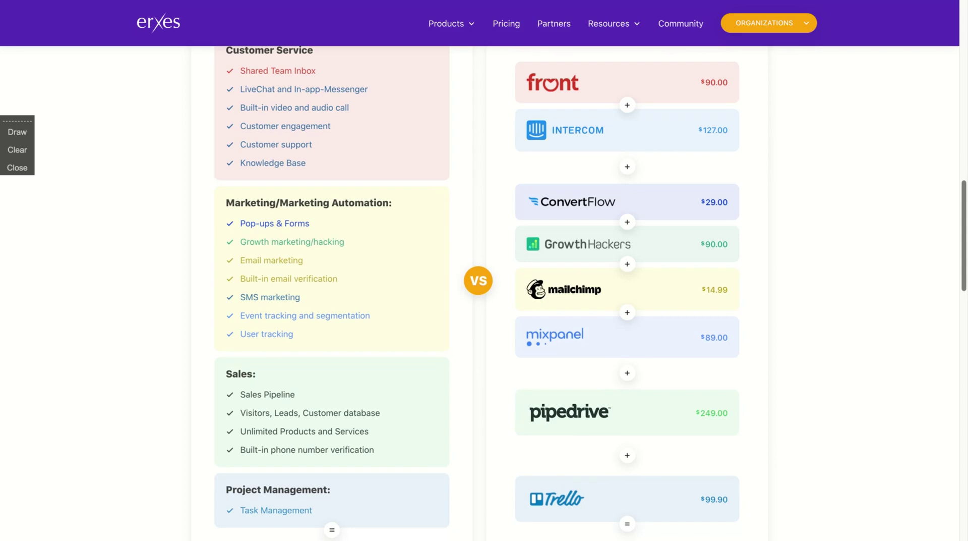
pyautogui.moveTo(964, 248); pyautogui.dragTo(964, 241)
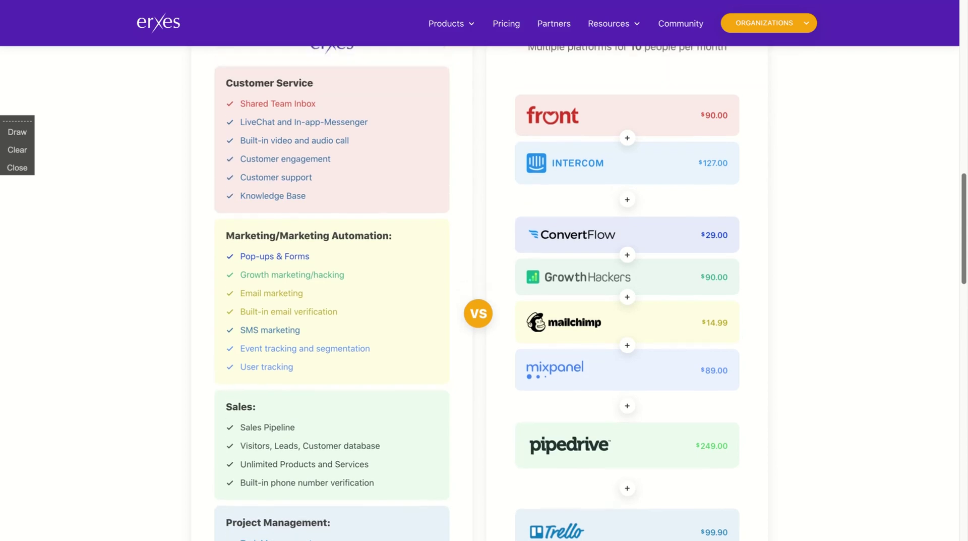
pyautogui.scroll(-1, 477, 292)
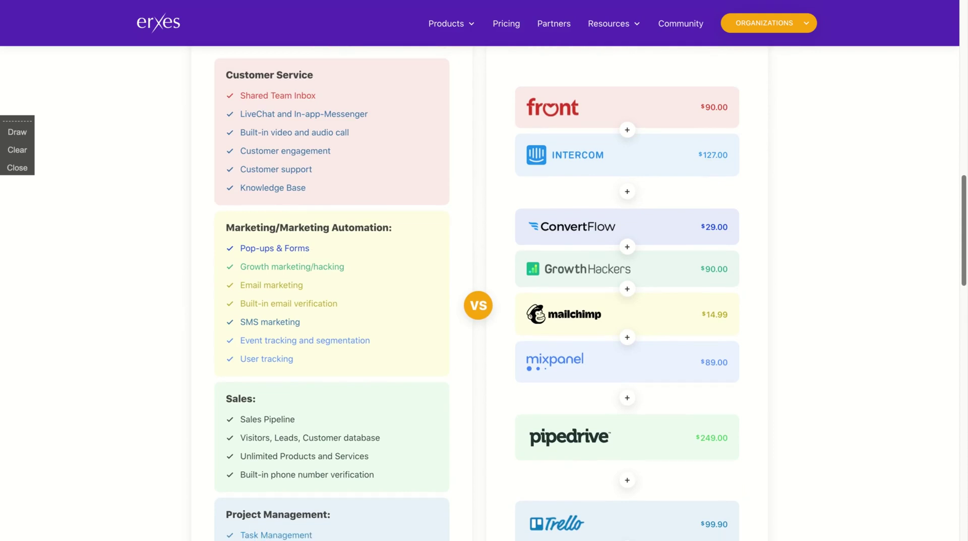
pyautogui.scroll(-1, 477, 292)
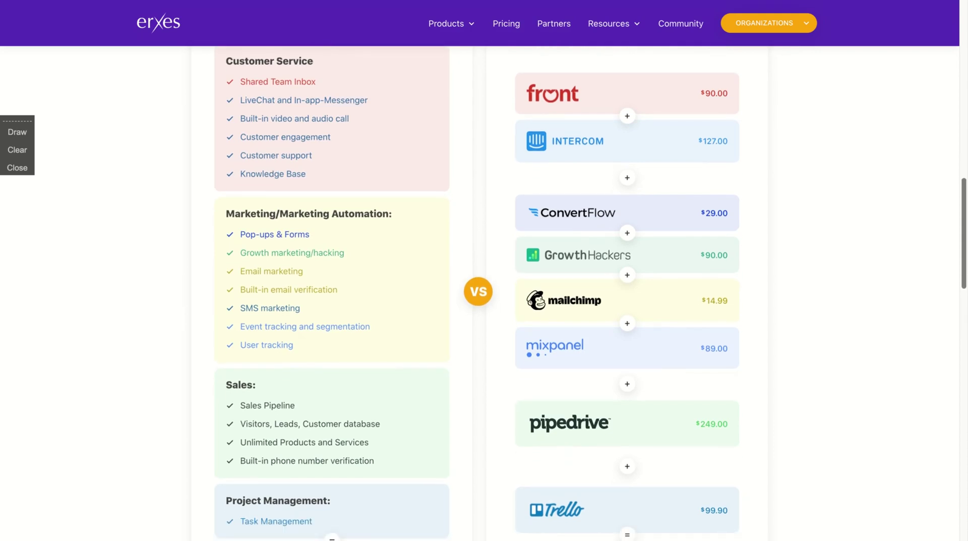
pyautogui.scroll(2, 477, 293)
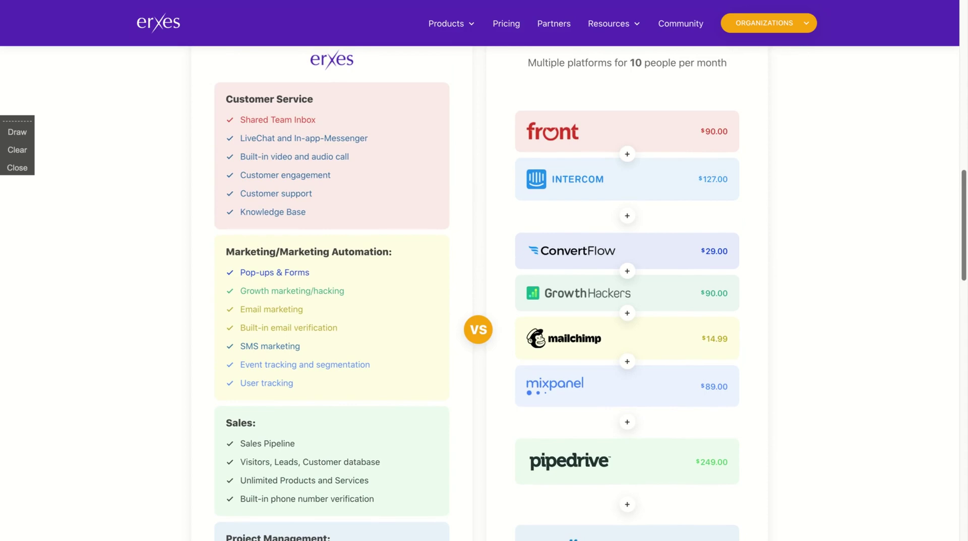
pyautogui.scroll(-2, 477, 292)
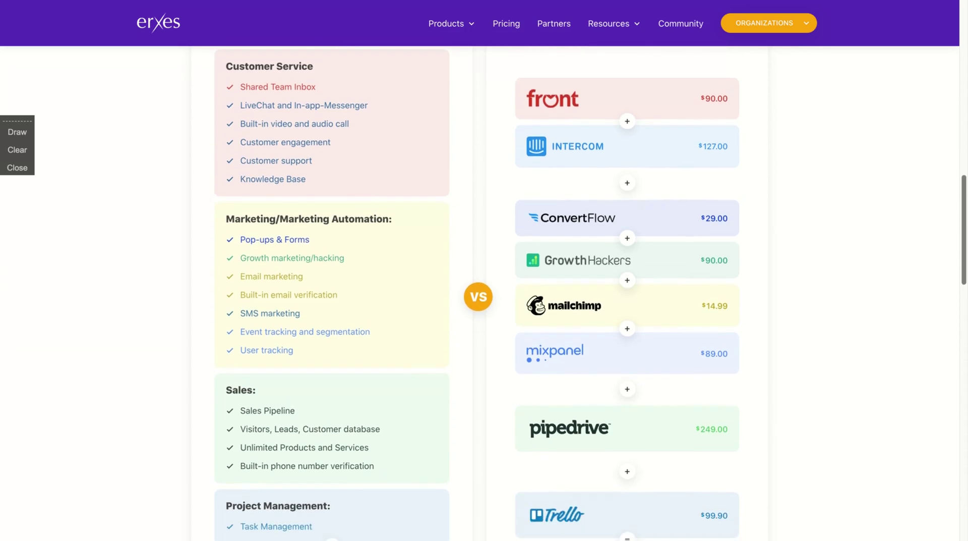
pyautogui.scroll(-2, 476, 292)
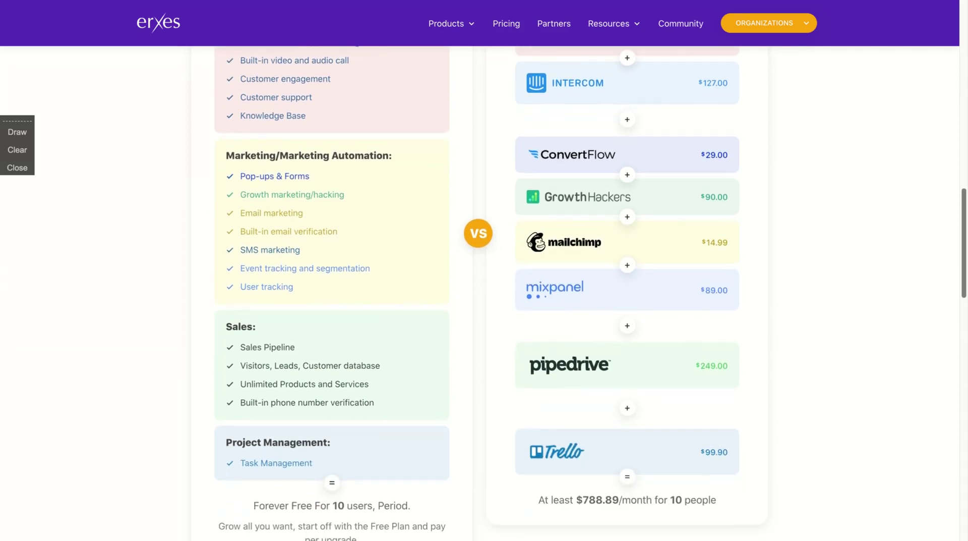
pyautogui.scroll(1, 477, 292)
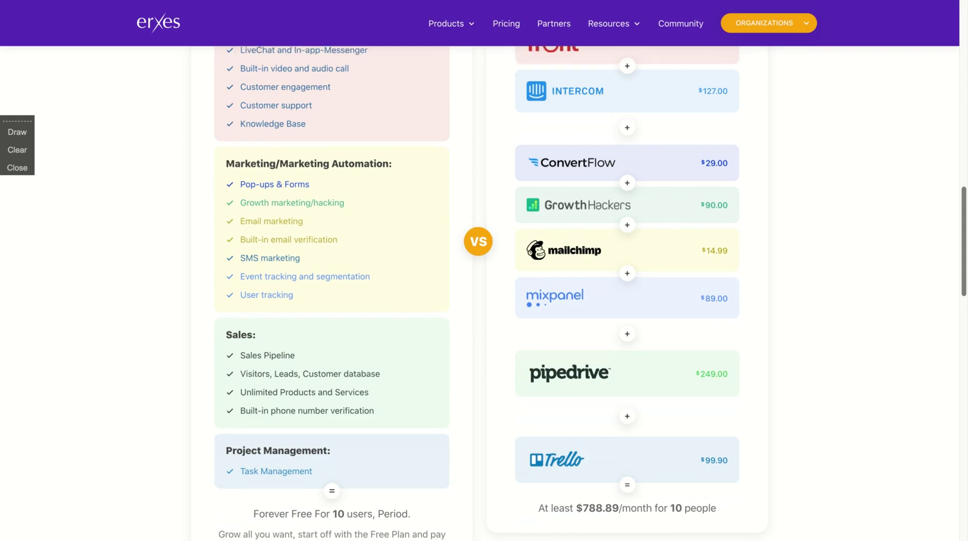
pyautogui.scroll(2, 477, 293)
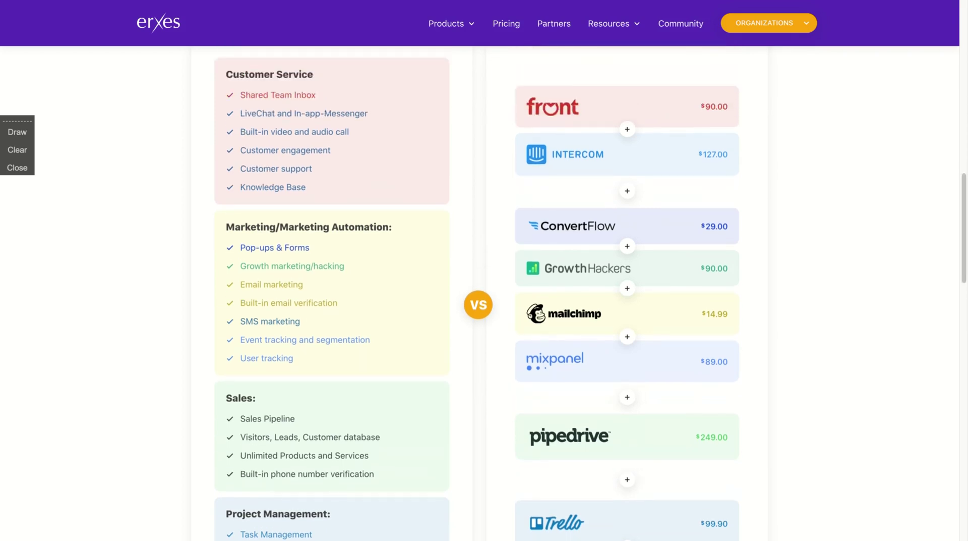
pyautogui.scroll(-1, 477, 293)
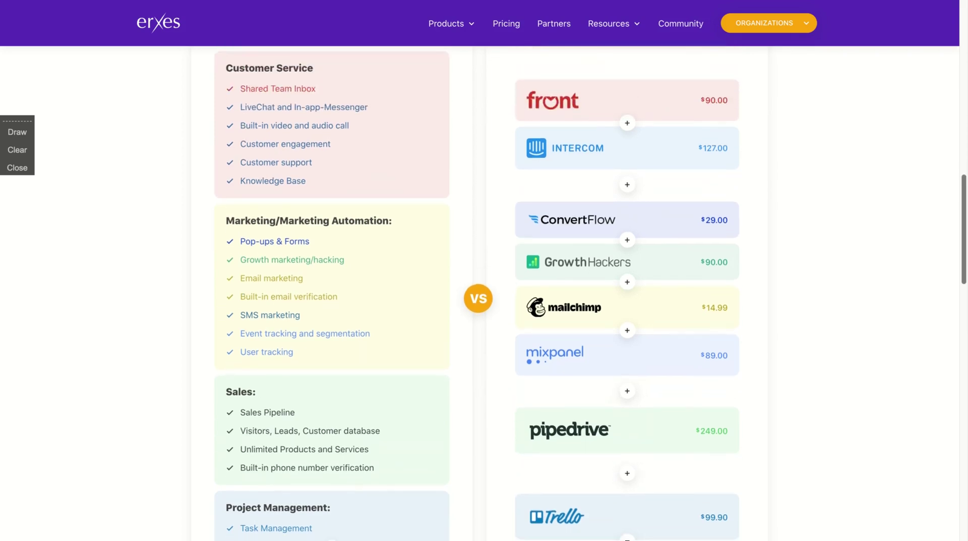
pyautogui.scroll(-1, 477, 292)
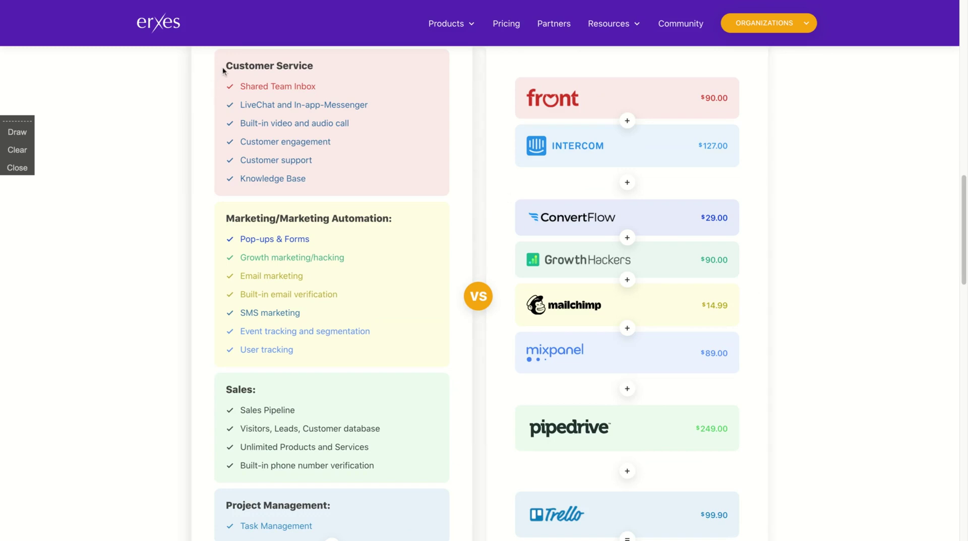
# Highlight the Customer Service heading, then enter the Lilac Marketing organization's workspace.
pyautogui.moveTo(223, 67); pyautogui.dragTo(313, 66)
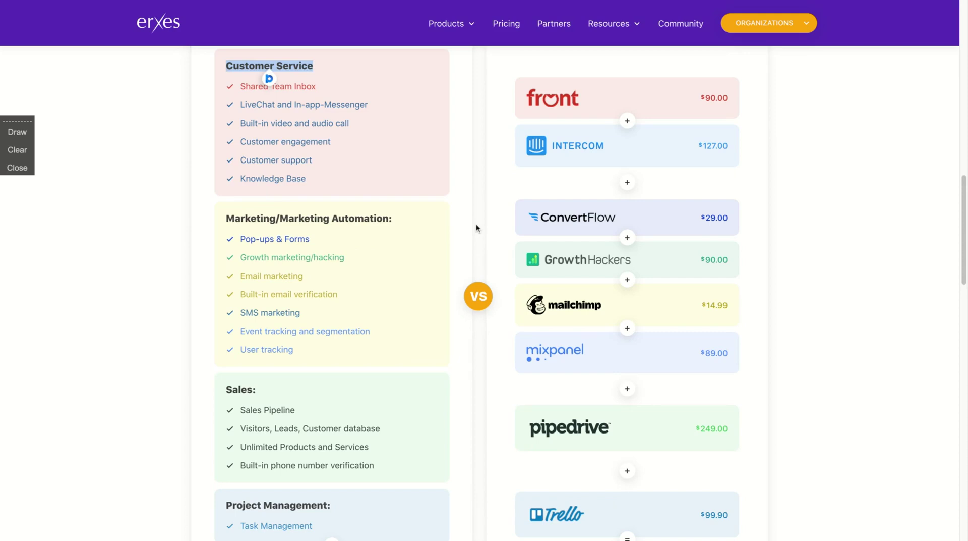
pyautogui.scroll(-1, 476, 228)
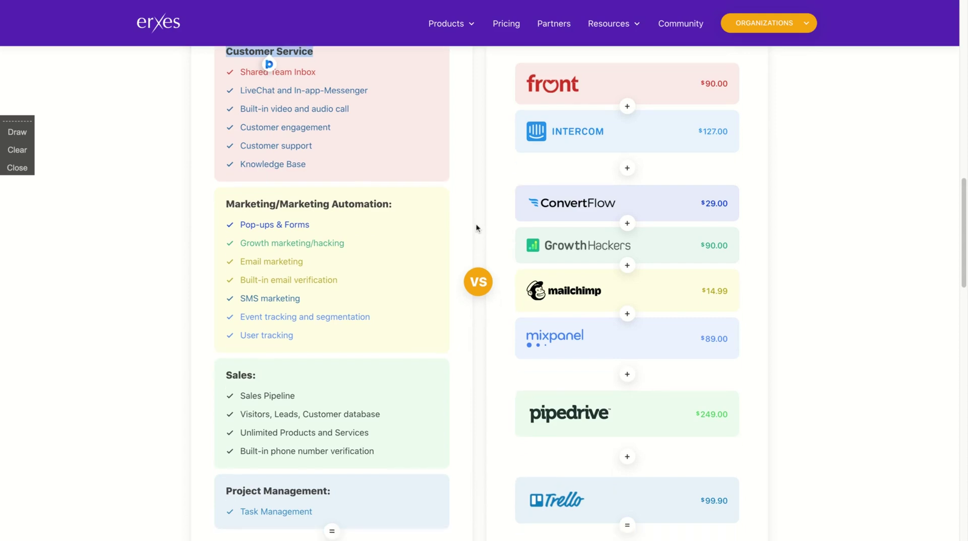
pyautogui.click(269, 68)
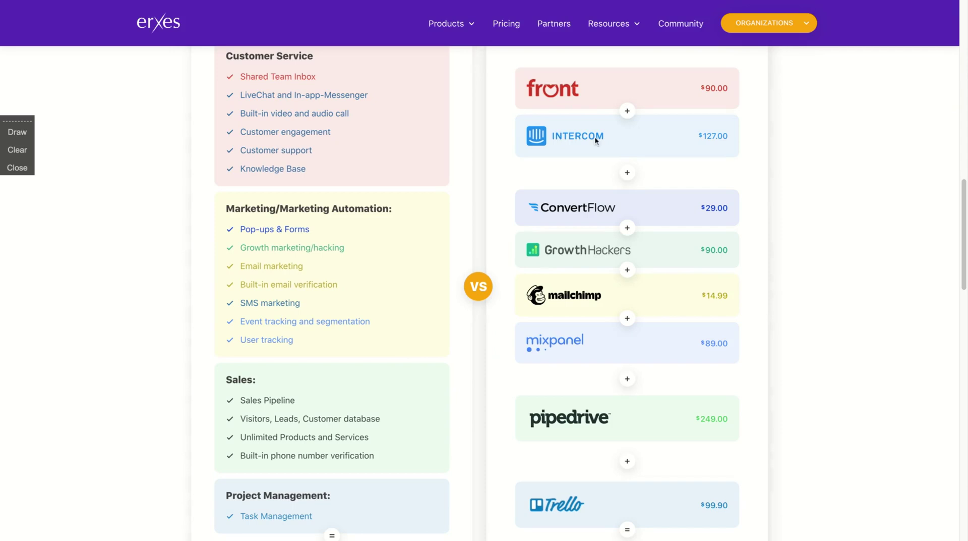
pyautogui.click(757, 31)
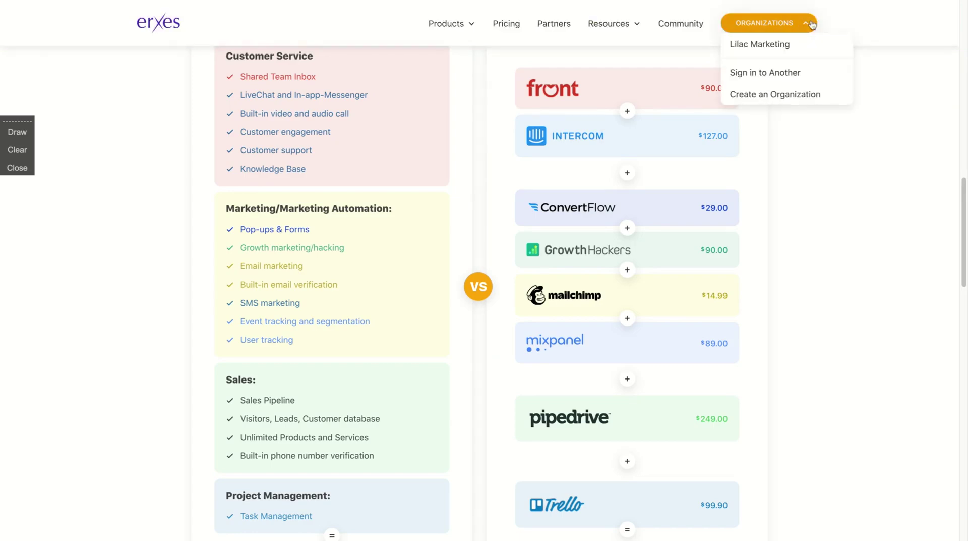
pyautogui.click(781, 44)
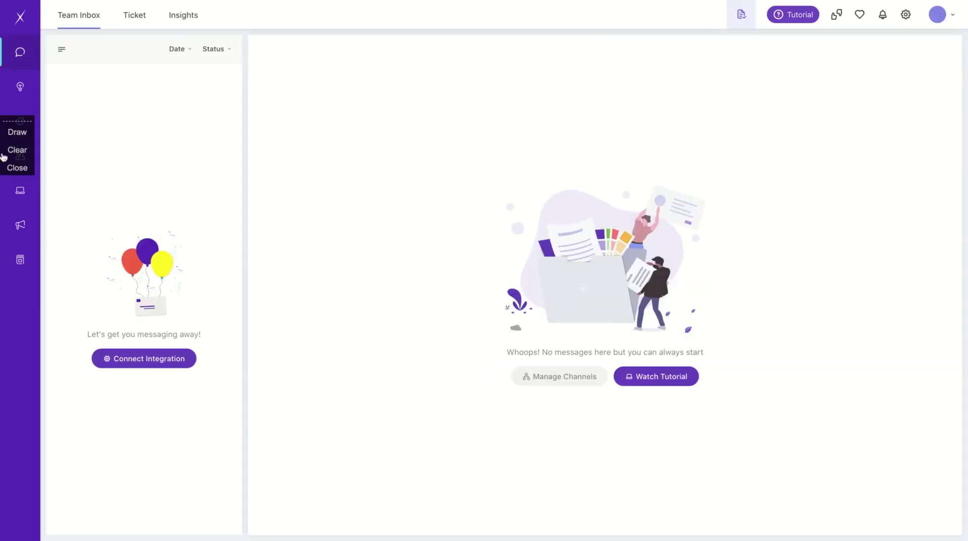
# Open the Connect Integration picker from the empty Team Inbox.
pyautogui.moveTo(21, 121)
pyautogui.mouseDown()
pyautogui.moveTo(120, 170)
pyautogui.moveTo(19, 400)
pyautogui.mouseUp()
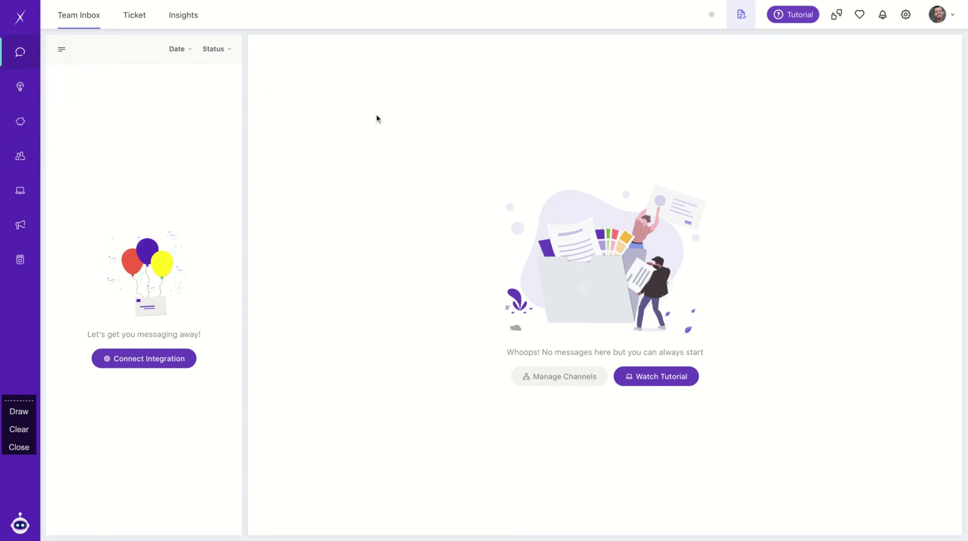
pyautogui.click(154, 358)
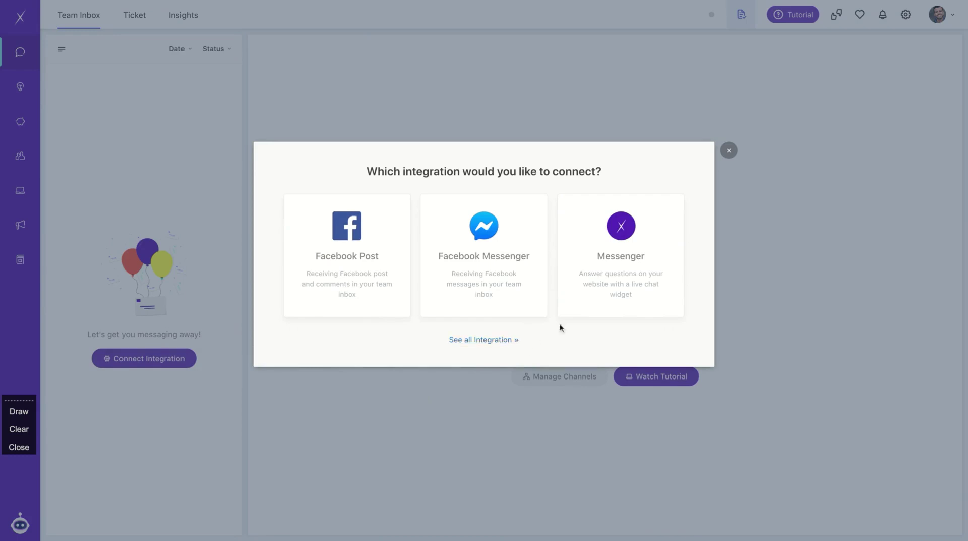
# Start a Messenger integration with the swirl wallpaper, view Greeting, then return to the Team Inbox.
pyautogui.click(600, 277)
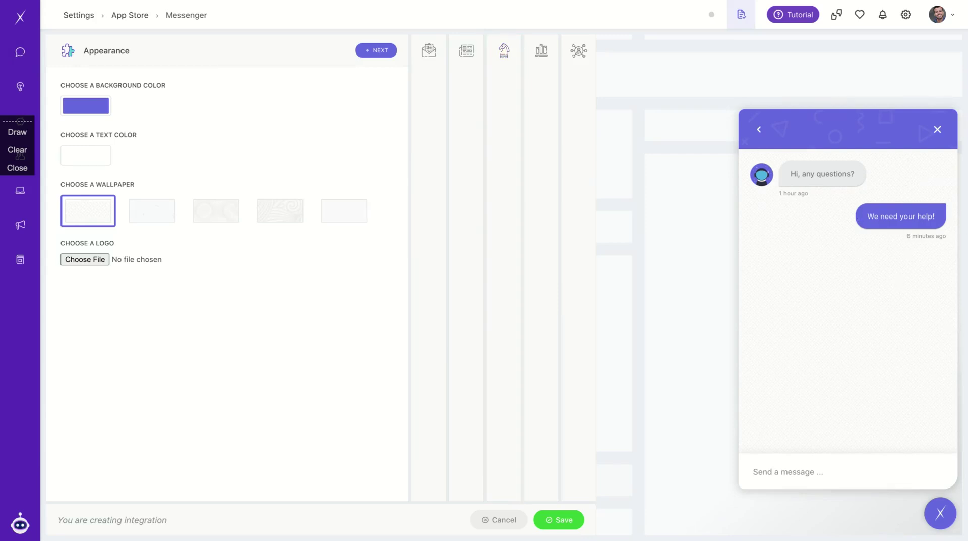
pyautogui.click(236, 220)
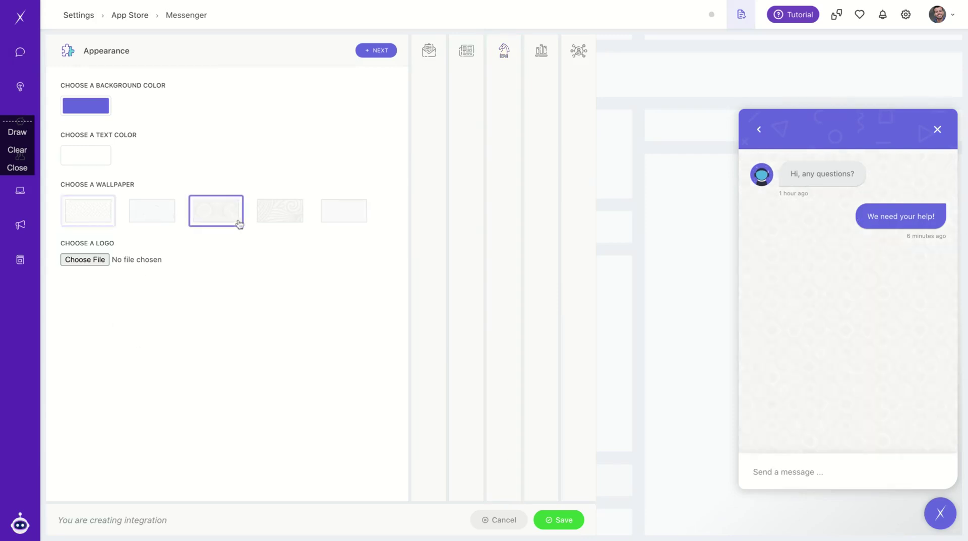
pyautogui.click(266, 218)
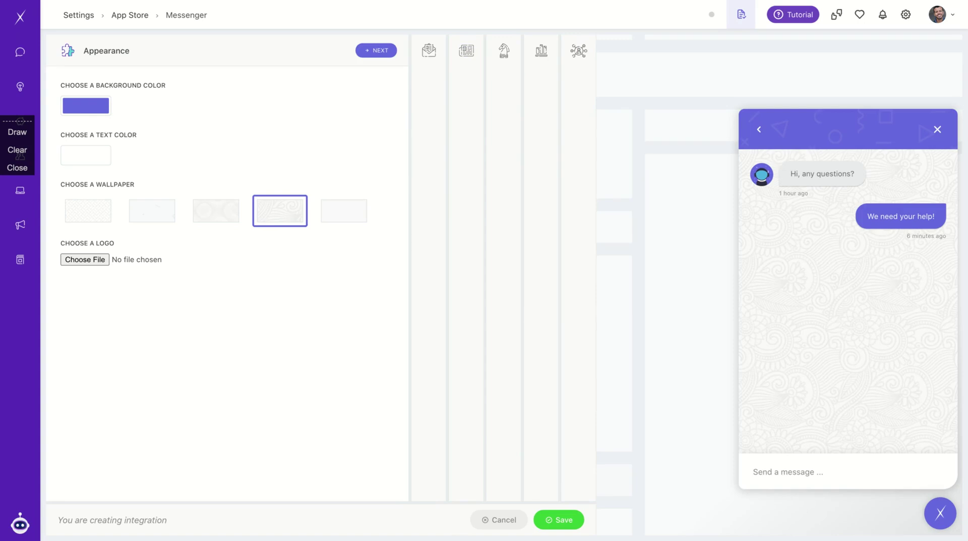
pyautogui.click(426, 173)
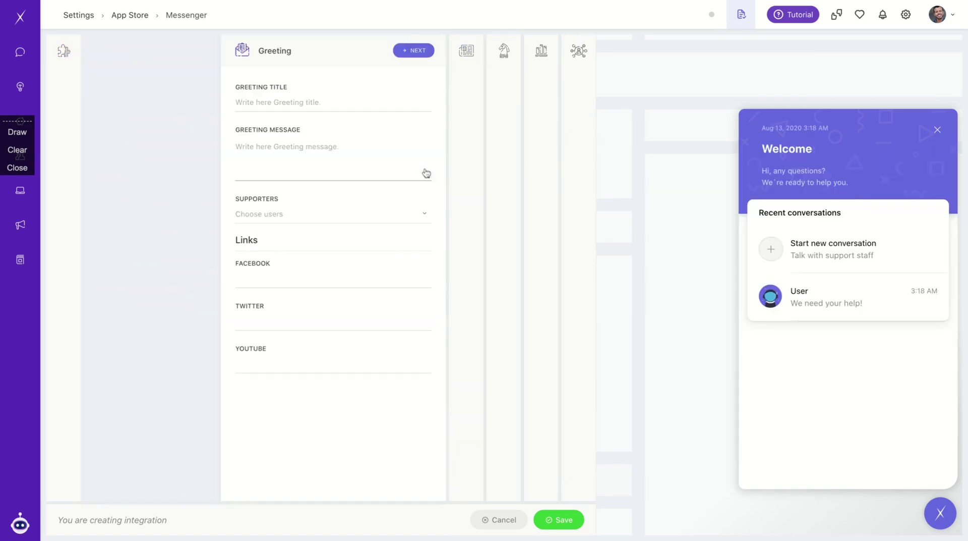
pyautogui.click(20, 52)
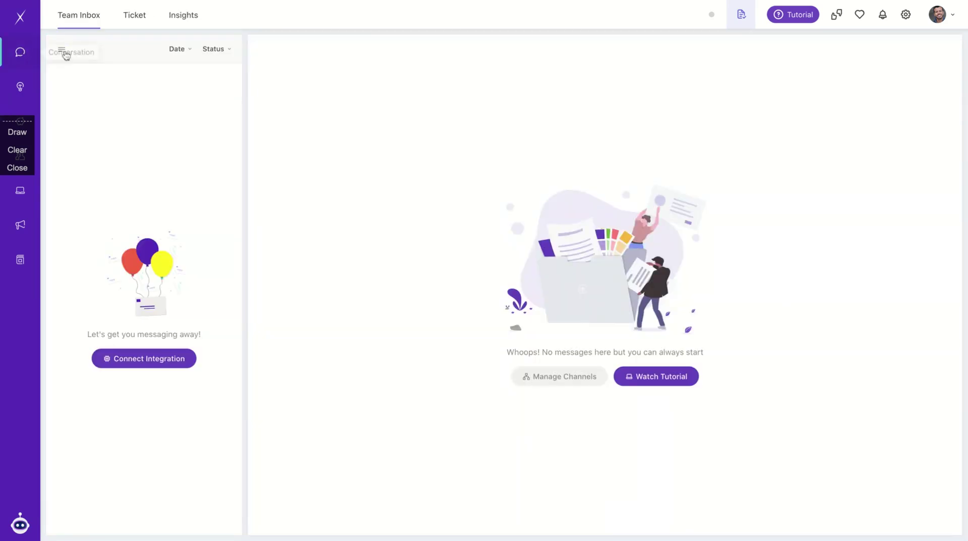
# Go from the Connect Integration dialog to the App Store's full integrations list.
pyautogui.click(130, 361)
pyautogui.click(458, 340)
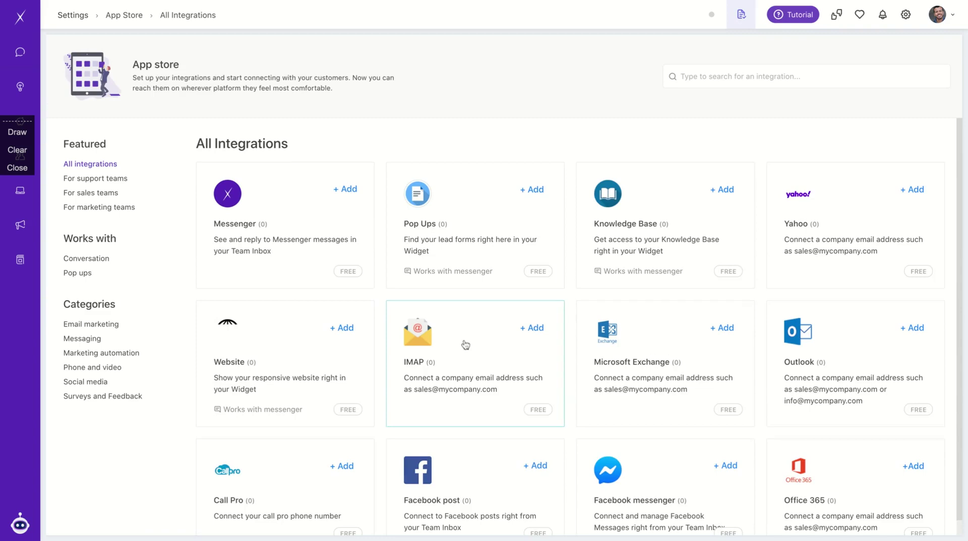
pyautogui.scroll(-1, 465, 345)
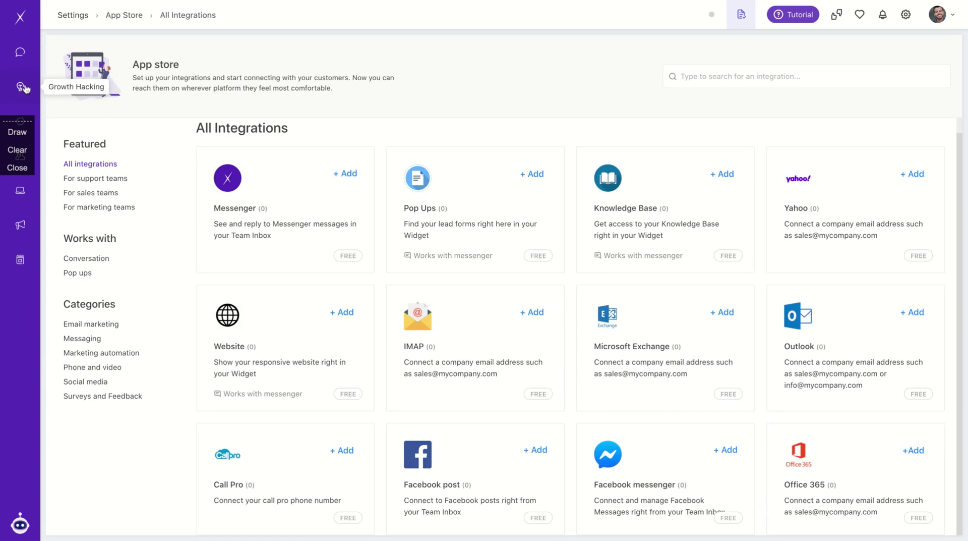
# View the empty Growth Hacking projects page, then switch to the empty Sales Pipeline board.
pyautogui.click(23, 88)
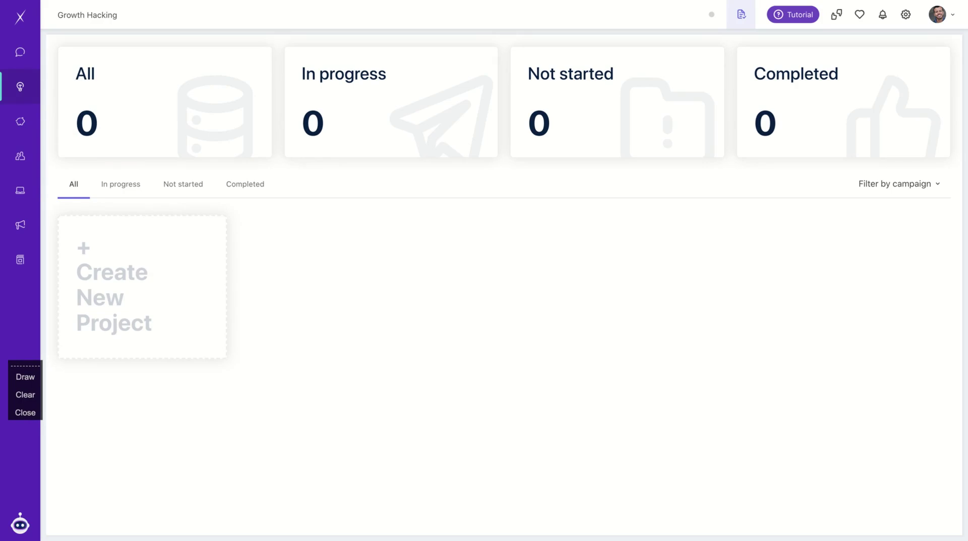
pyautogui.click(23, 122)
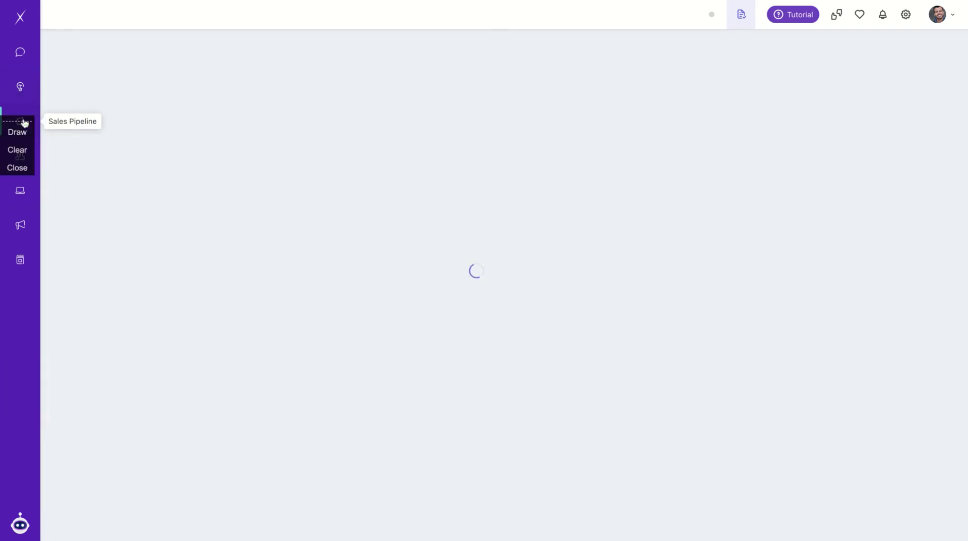
pyautogui.click(20, 86)
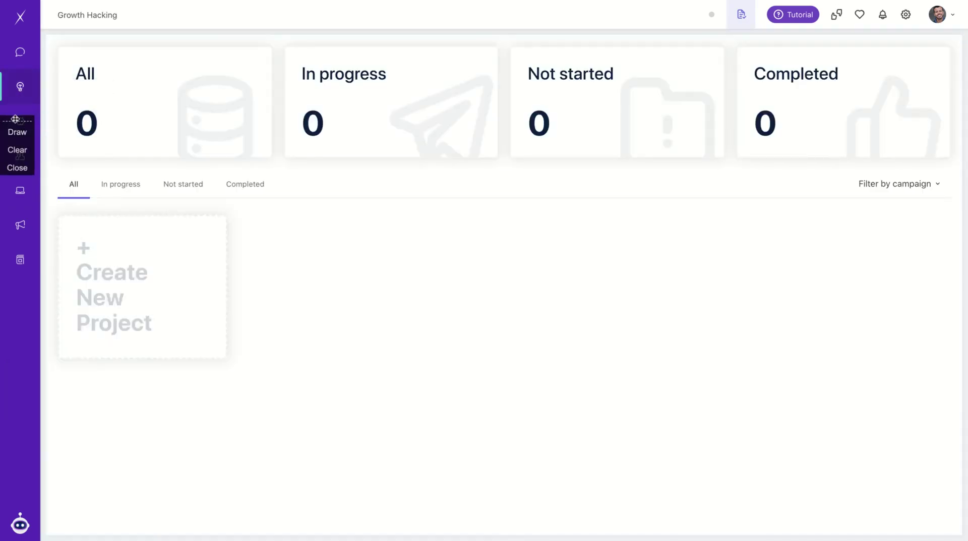
pyautogui.moveTo(15, 119); pyautogui.dragTo(31, 392)
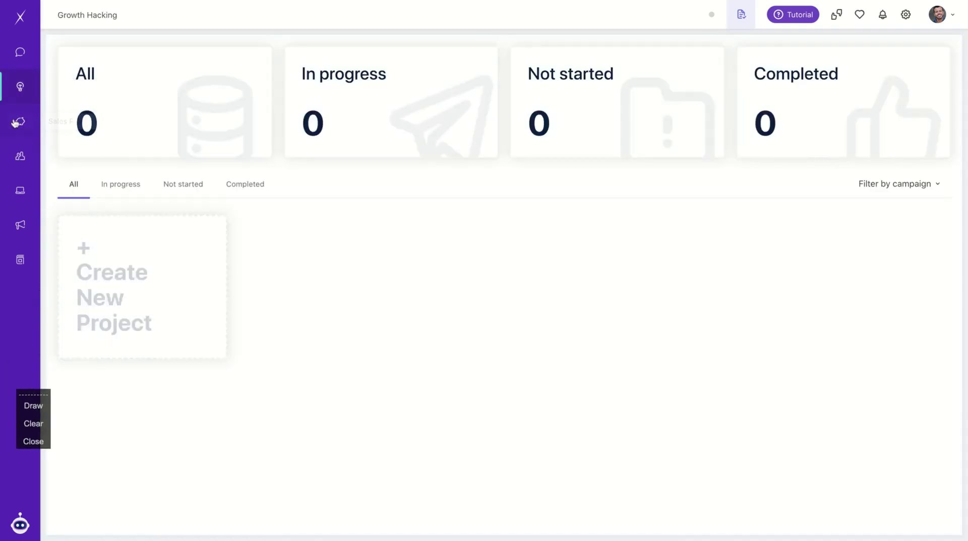
pyautogui.click(15, 123)
pyautogui.moveTo(33, 394); pyautogui.dragTo(17, 121)
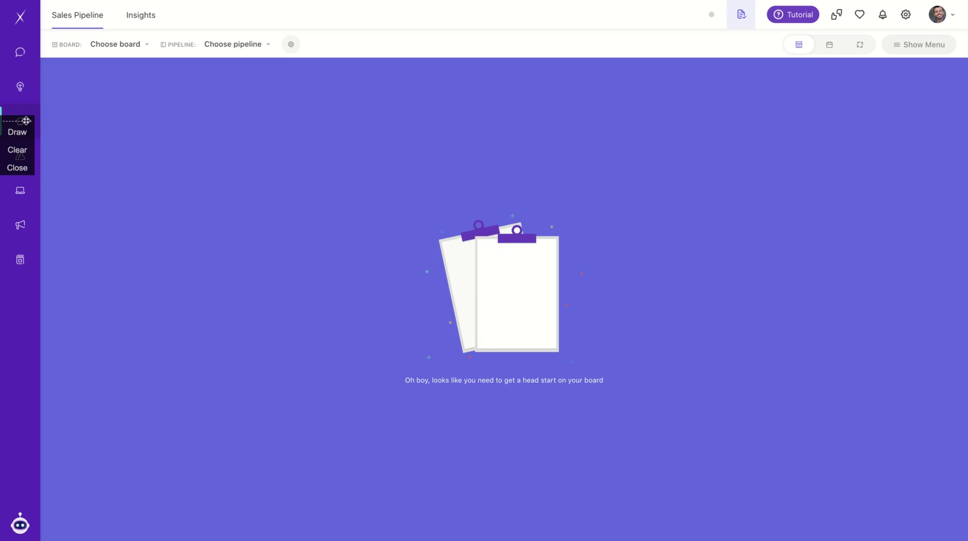
# Browse the empty Visitors contacts list, then go to the empty Pop Ups page.
pyautogui.moveTo(26, 121); pyautogui.dragTo(26, 374)
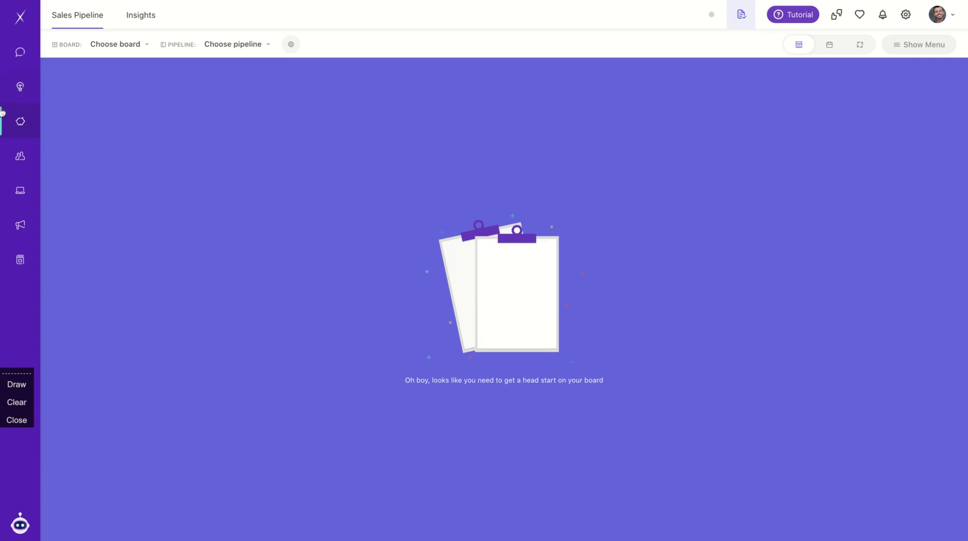
pyautogui.click(28, 173)
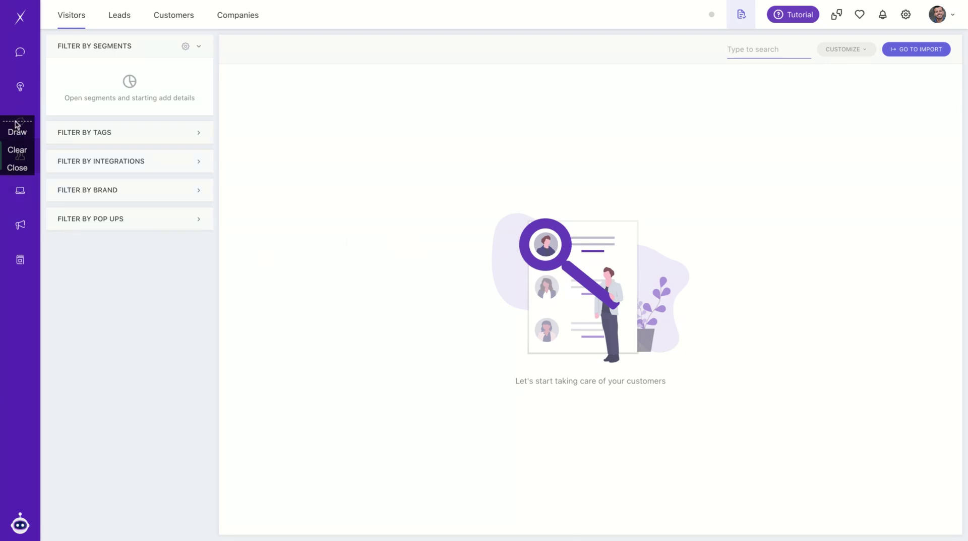
pyautogui.moveTo(16, 121); pyautogui.dragTo(61, 83)
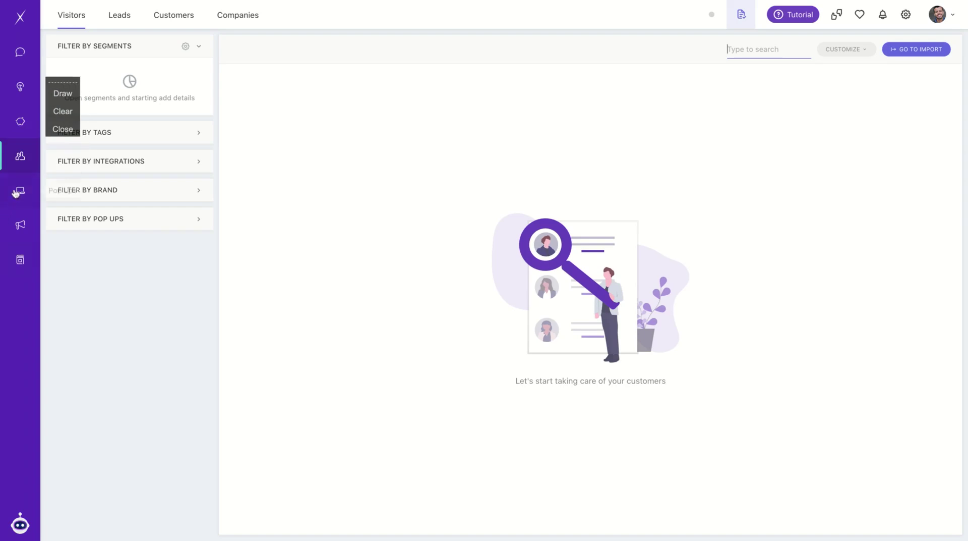
pyautogui.click(15, 192)
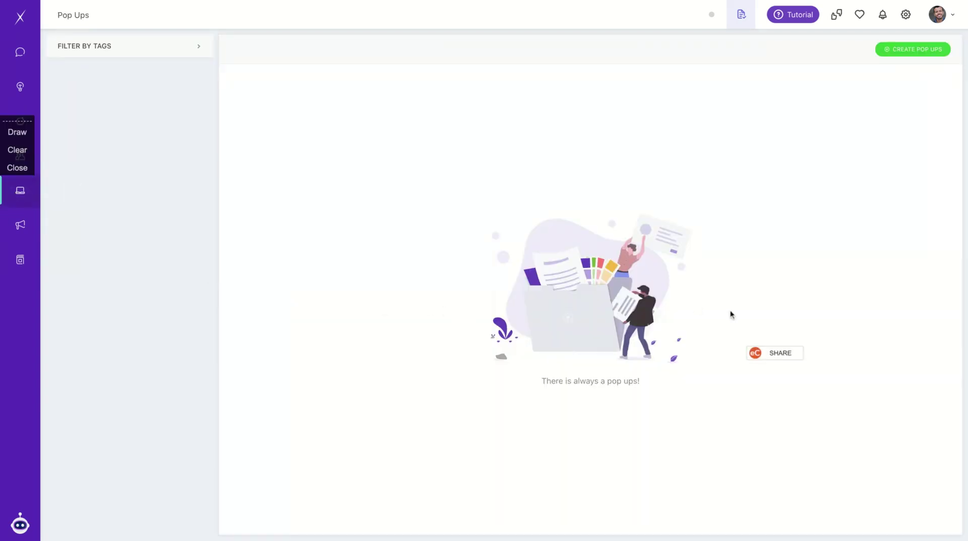
# Create a new pop-up, preview each flow type, choose centered Popup and continue to the Form step.
pyautogui.click(900, 52)
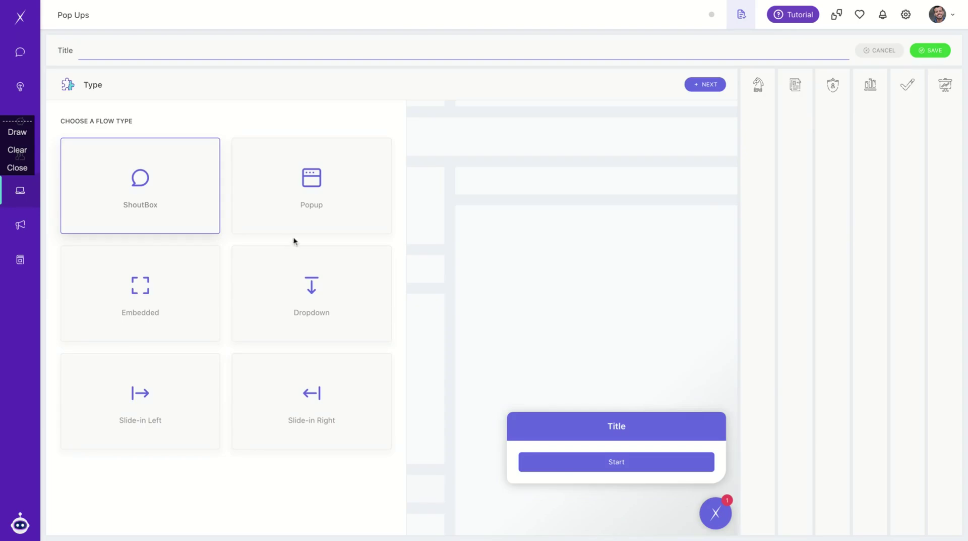
pyautogui.click(299, 234)
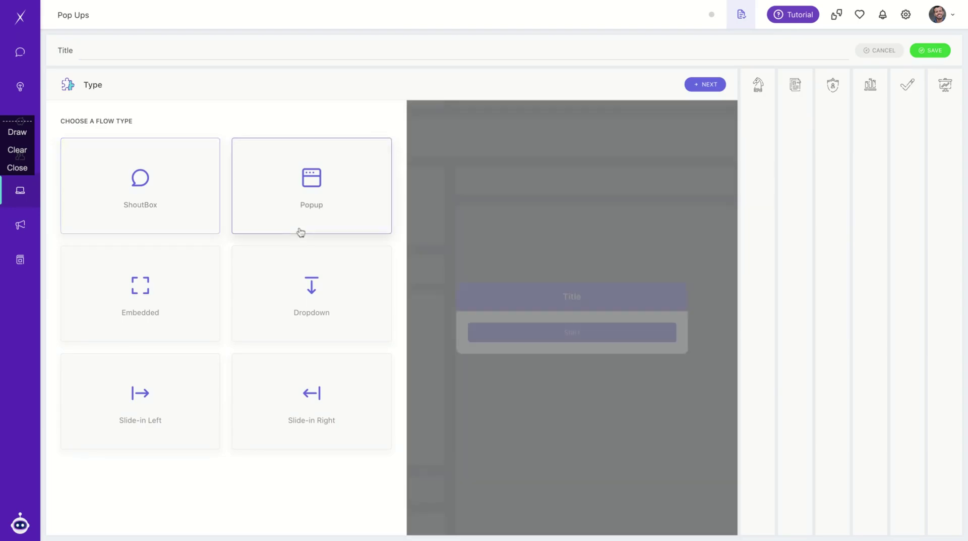
pyautogui.click(174, 290)
pyautogui.click(297, 316)
pyautogui.click(285, 383)
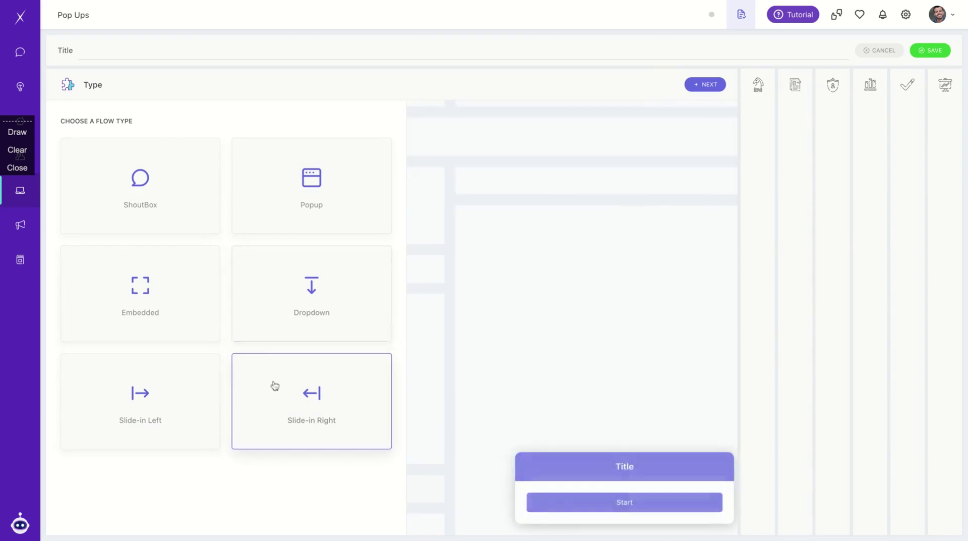
pyautogui.click(142, 396)
pyautogui.click(144, 292)
pyautogui.click(146, 192)
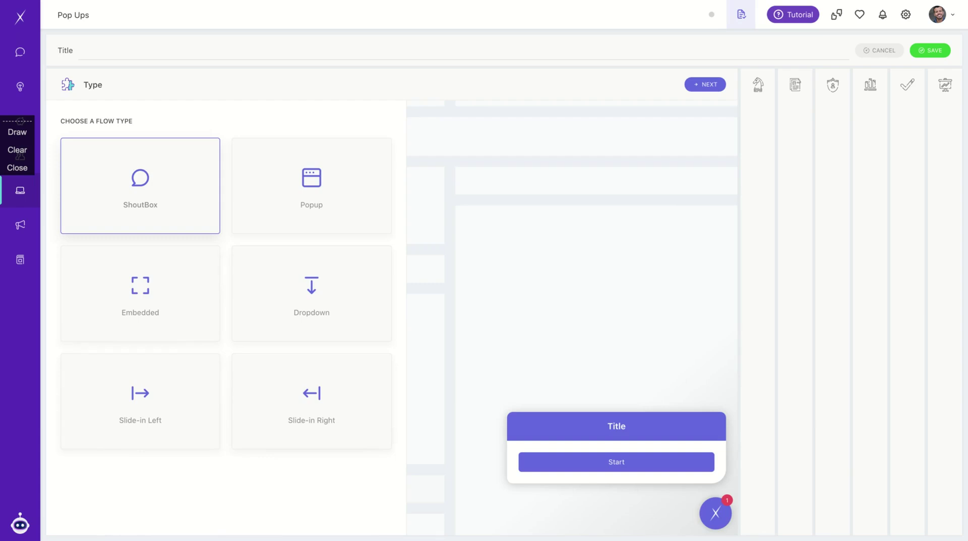
pyautogui.click(279, 223)
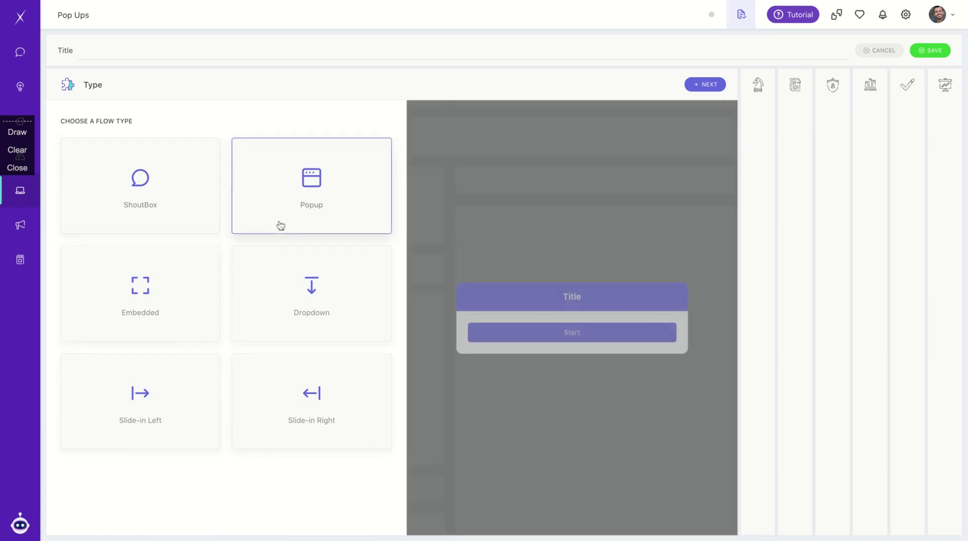
pyautogui.click(764, 281)
# Step through the Rule and Options pages and set the pop-up theme colour to green.
pyautogui.click(791, 280)
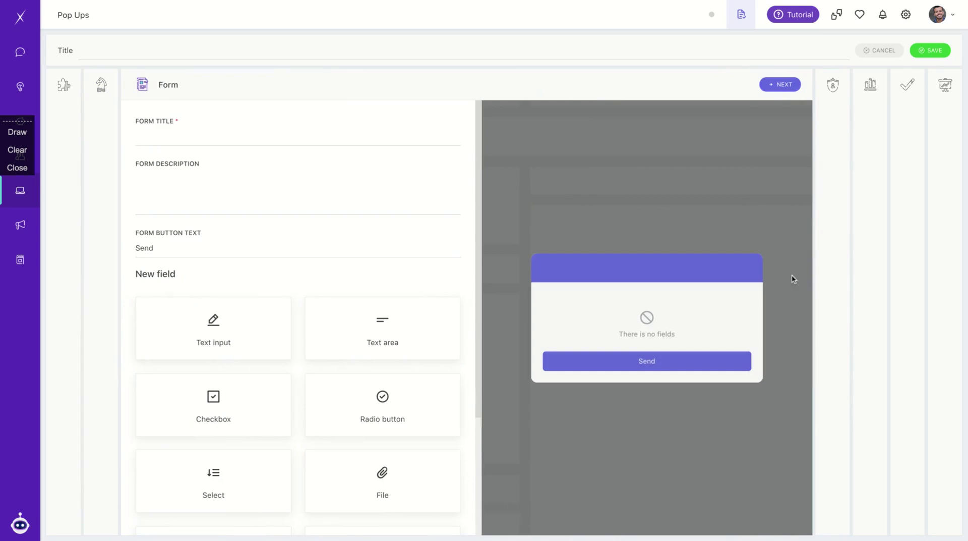
pyautogui.click(829, 282)
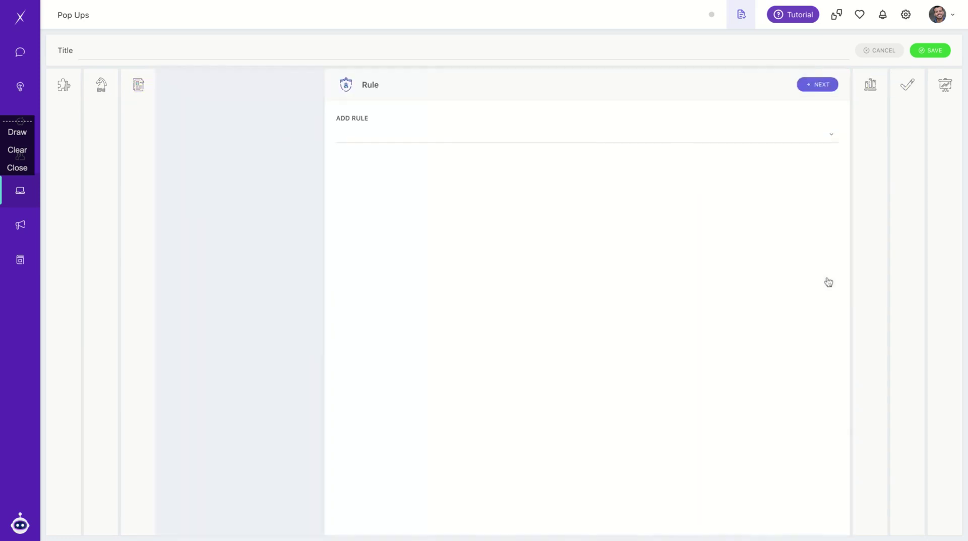
pyautogui.click(863, 282)
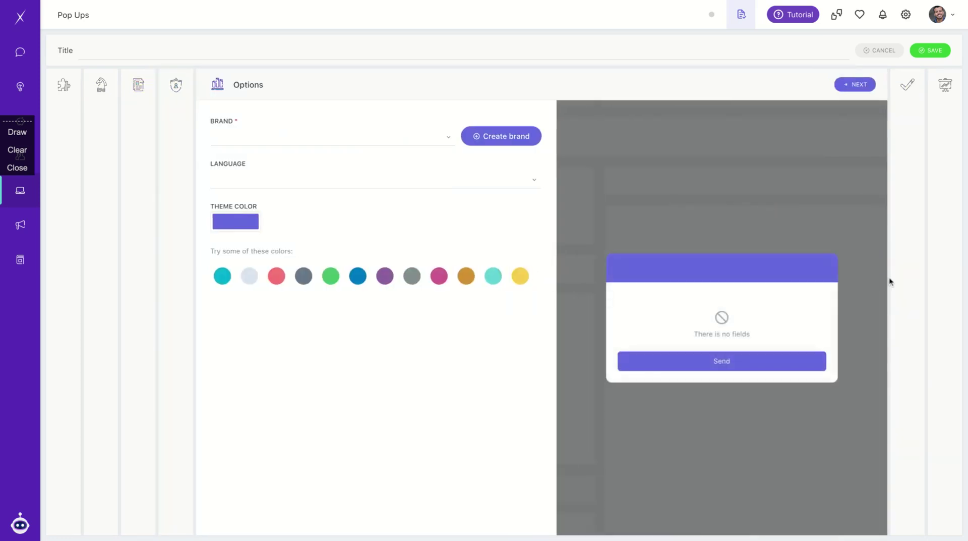
pyautogui.click(336, 282)
# Return to the pop-up's Form step and browse its field types down to Checkbox.
pyautogui.click(184, 276)
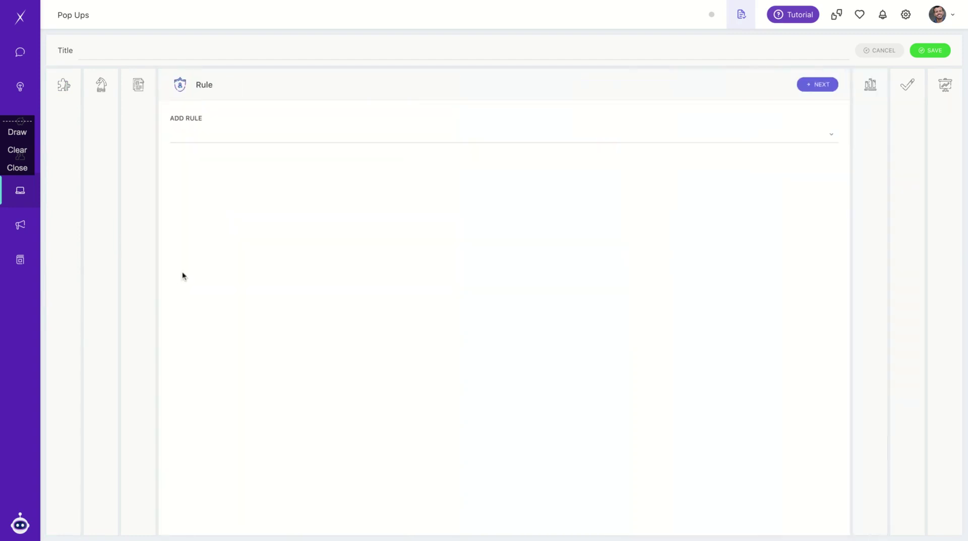
pyautogui.click(146, 214)
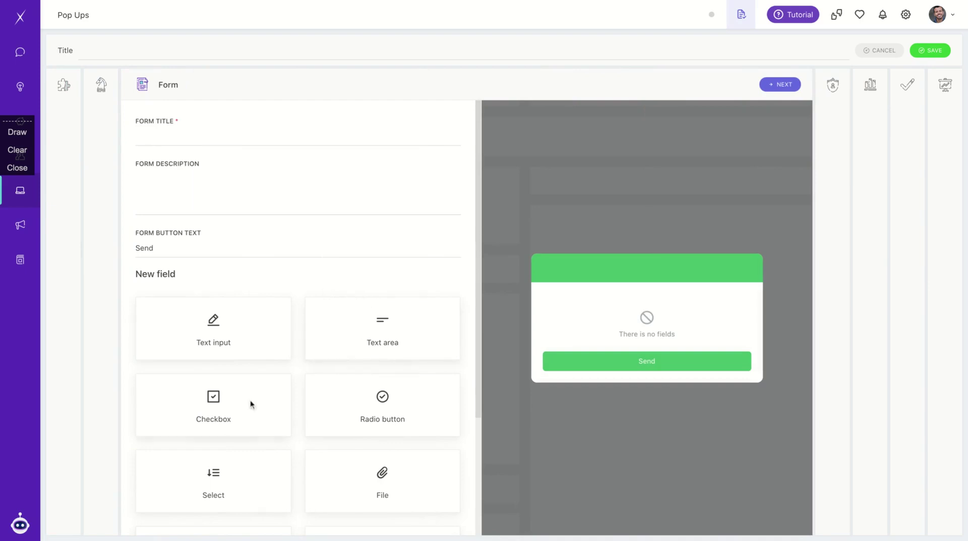
pyautogui.scroll(-2, 250, 403)
pyautogui.click(230, 321)
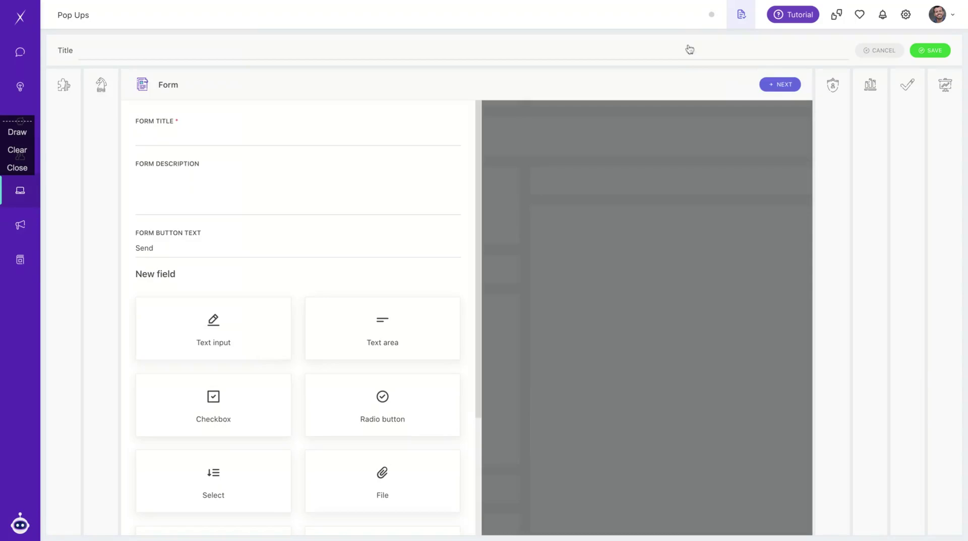
# Add a text area field labelled 'ttgt' with Number validation and description 'gtgtg'.
pyautogui.click(375, 352)
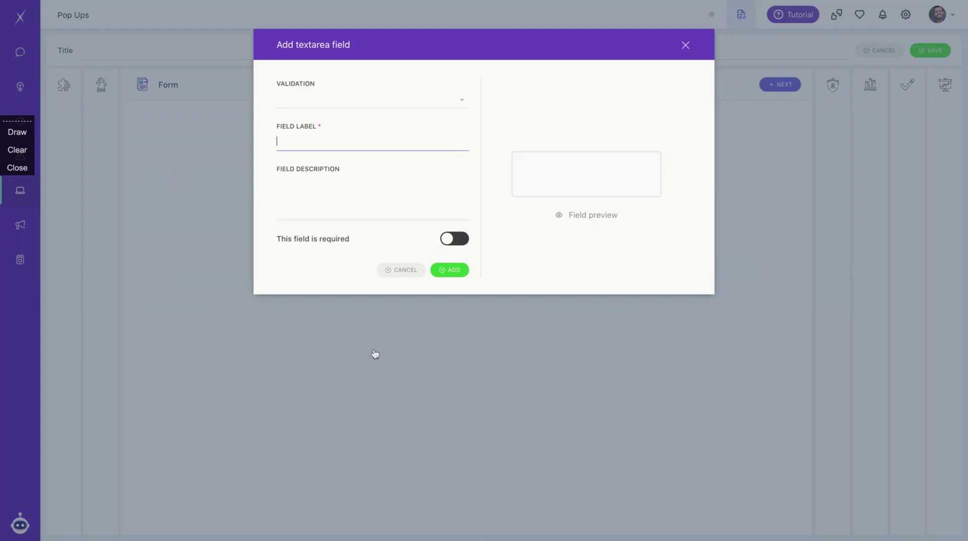
pyautogui.write('ttgt')
pyautogui.click(331, 101)
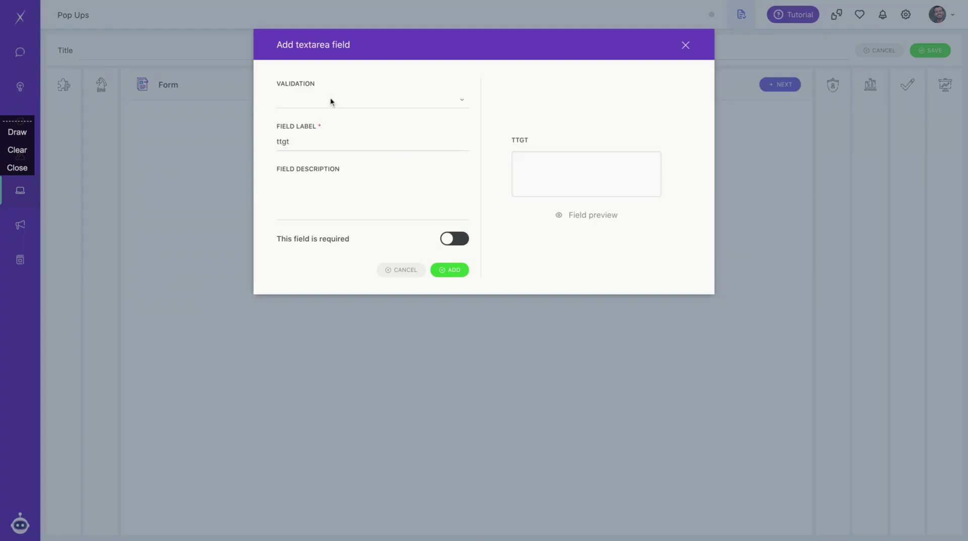
pyautogui.click(299, 257)
pyautogui.click(324, 210)
pyautogui.write('gtgtg')
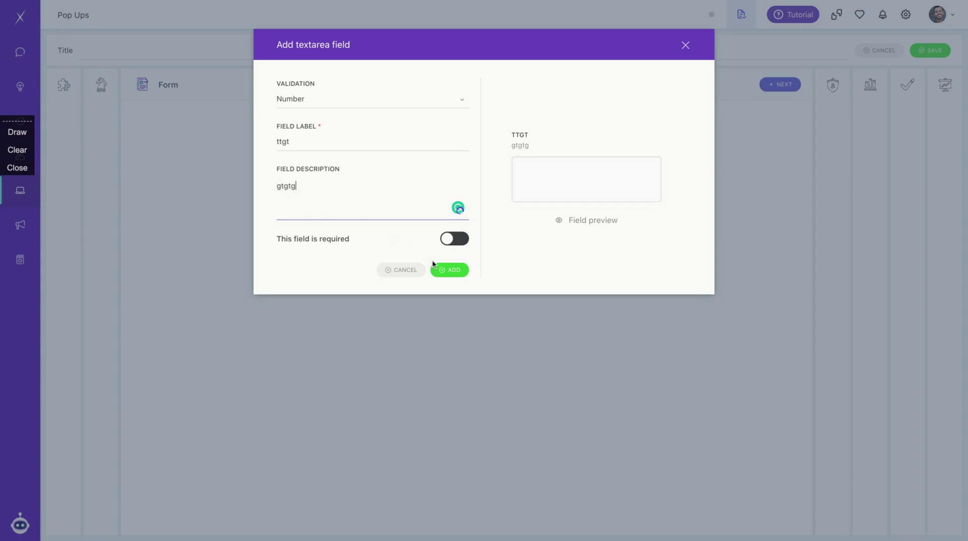
pyautogui.click(440, 270)
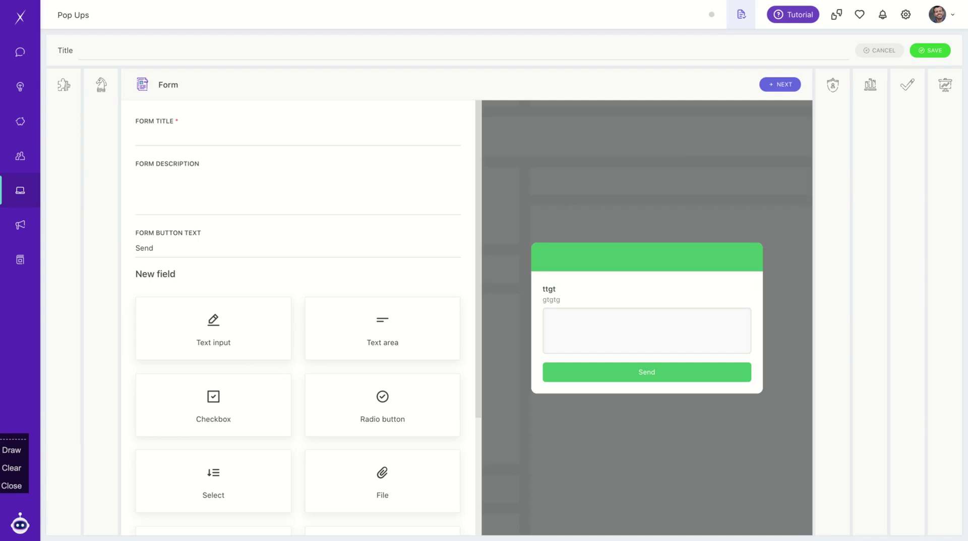
# In Engage, begin a new Auto message to reach the Email, Messenger or SMS channel choice.
pyautogui.click(20, 229)
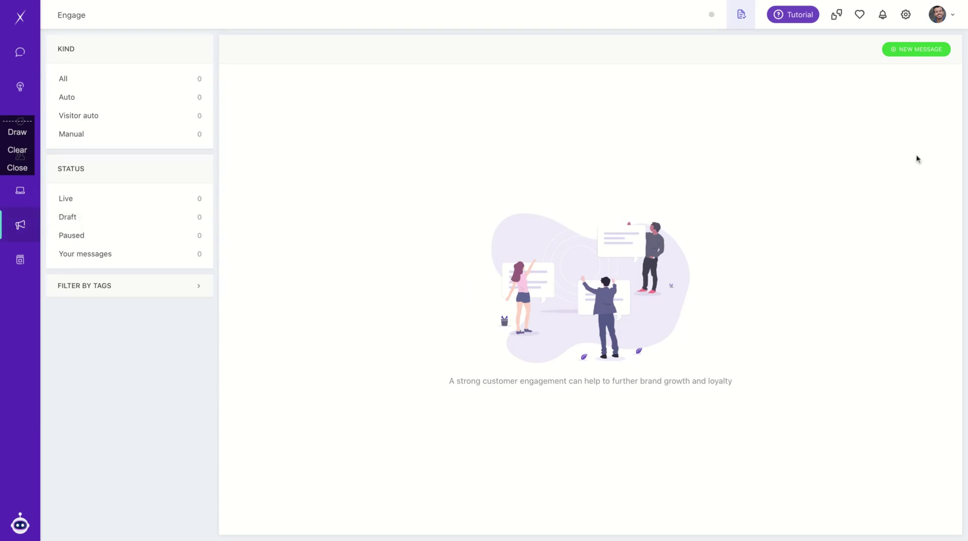
pyautogui.click(908, 53)
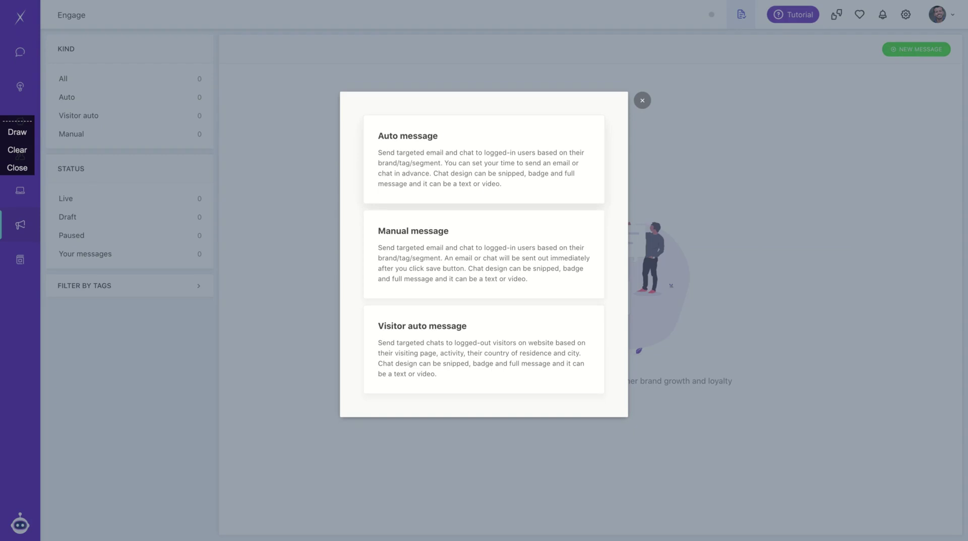
pyautogui.click(439, 166)
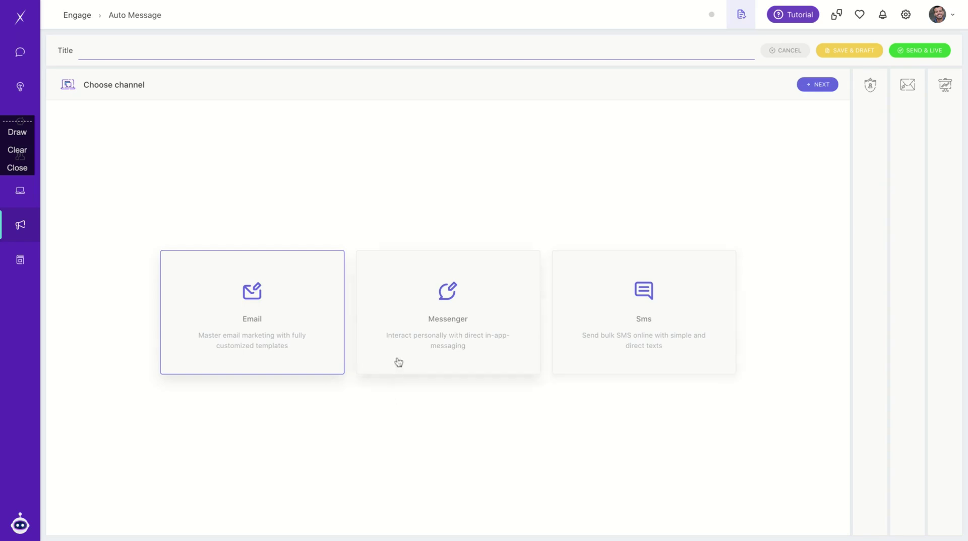
# Move to the auto message's audience step, pick Create a segment, then go to Knowledge Base.
pyautogui.click(286, 362)
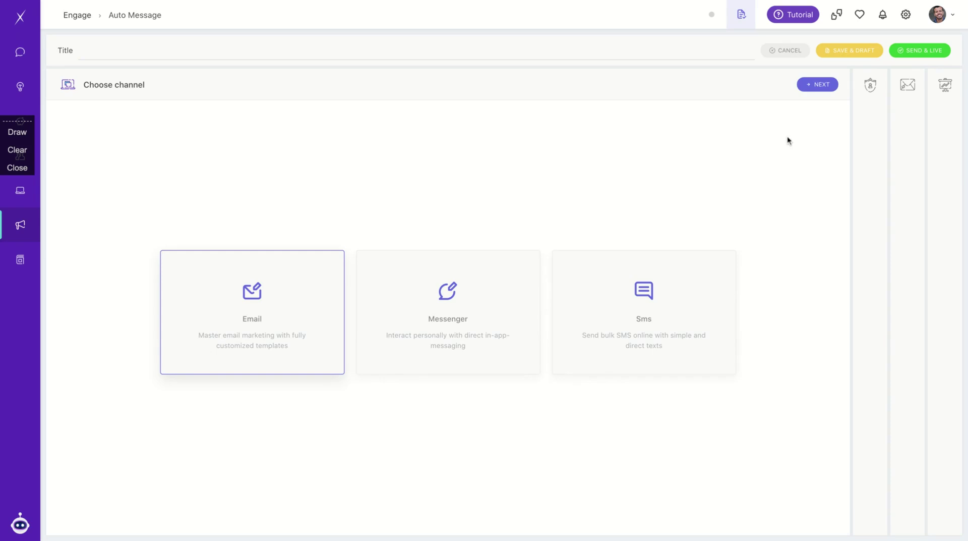
pyautogui.click(817, 82)
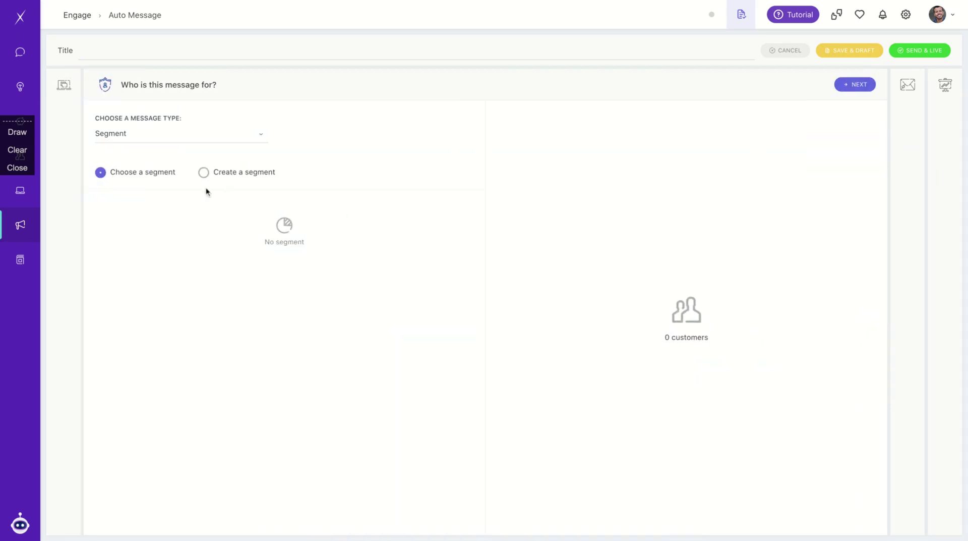
pyautogui.click(205, 176)
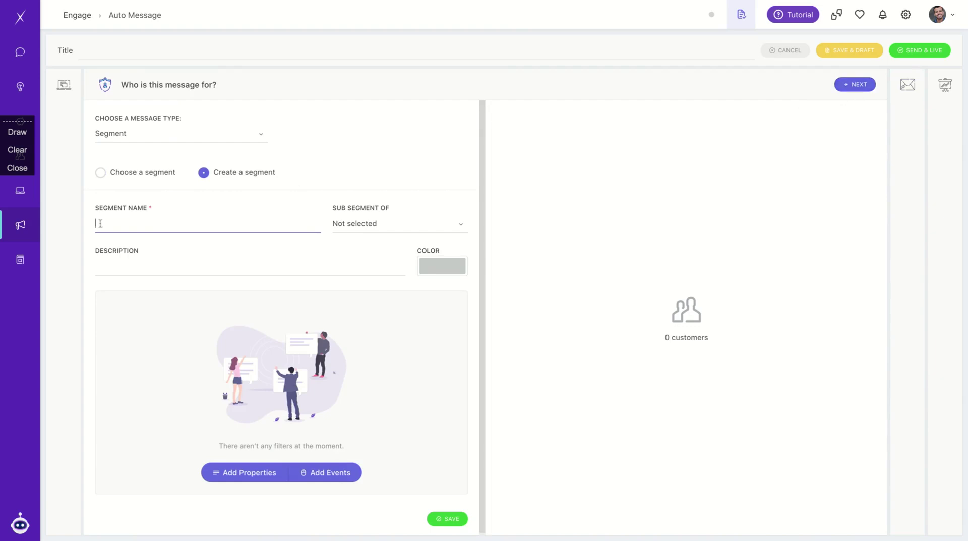
pyautogui.click(26, 267)
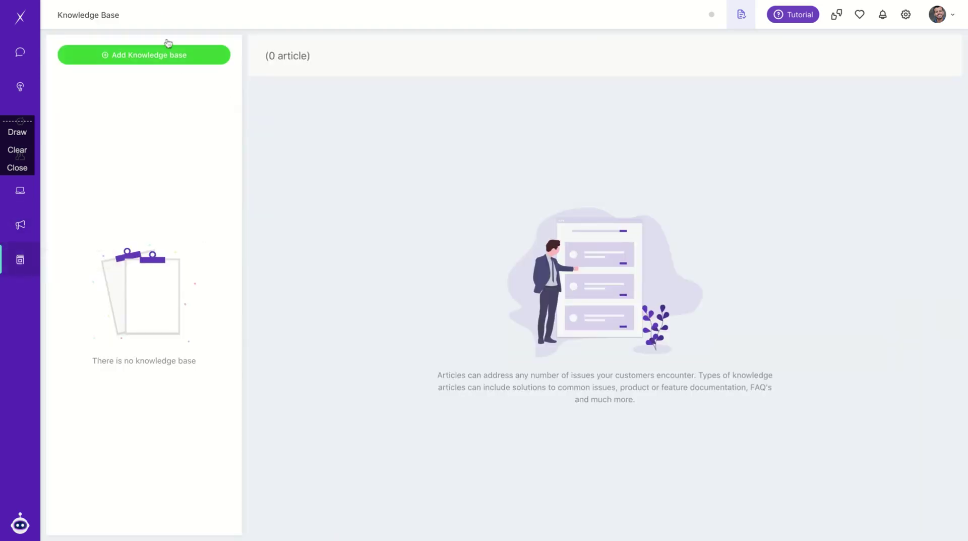
# Create a knowledge base titled 'grrg' with description 'grg' and the Lilac brand.
pyautogui.click(147, 56)
pyautogui.click(404, 97)
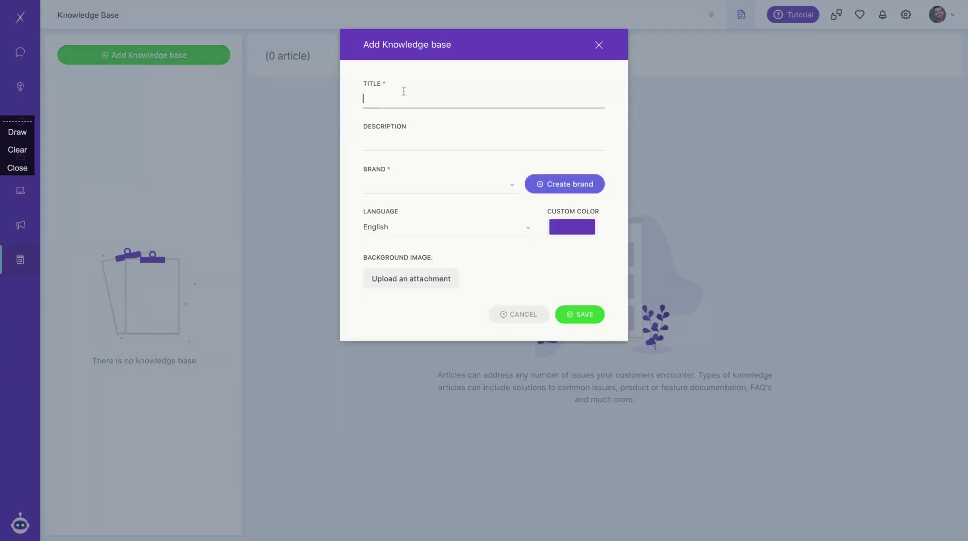
pyautogui.write('grrg')
pyautogui.click(395, 136)
pyautogui.write('grg')
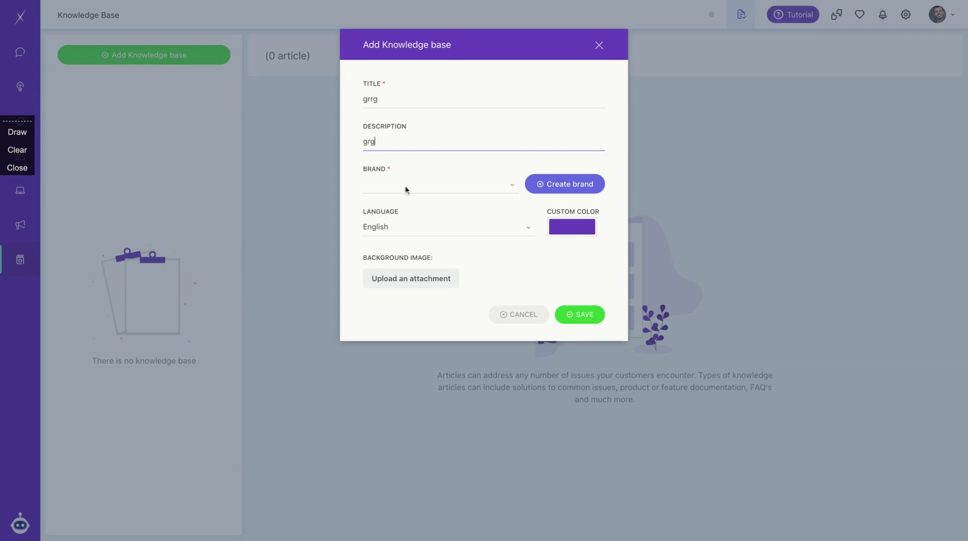
pyautogui.click(406, 189)
pyautogui.click(590, 317)
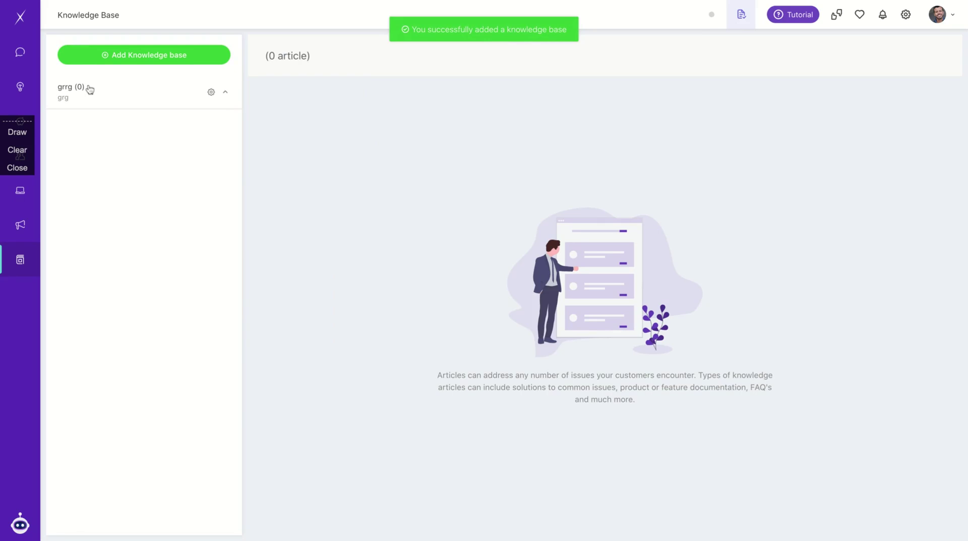
# Open grrg's Edit Knowledge Base settings to view its install code, then close them.
pyautogui.click(212, 95)
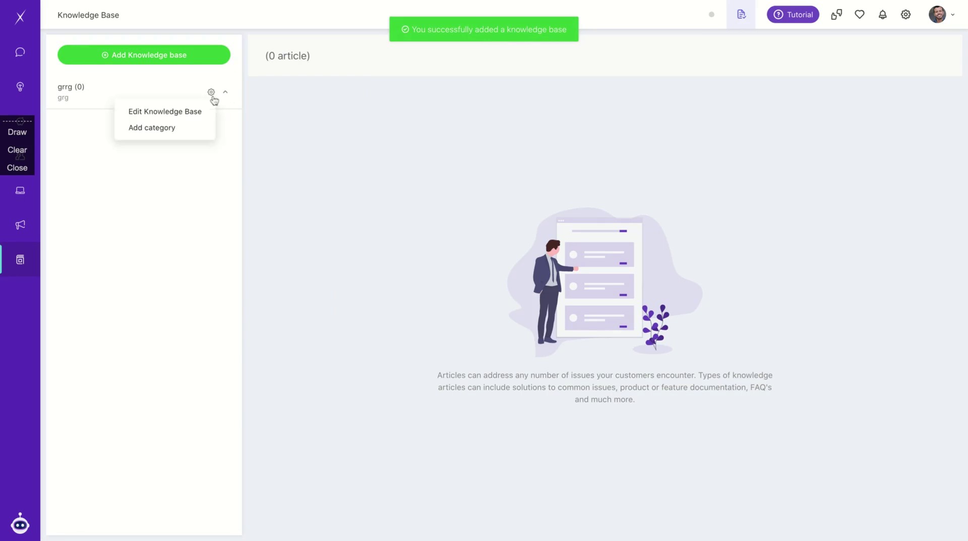
pyautogui.click(189, 111)
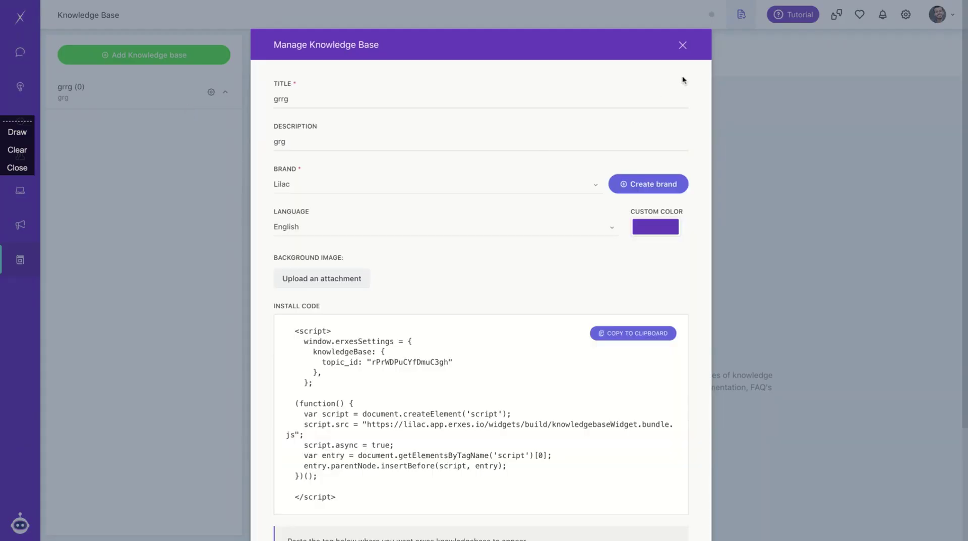
pyautogui.click(683, 45)
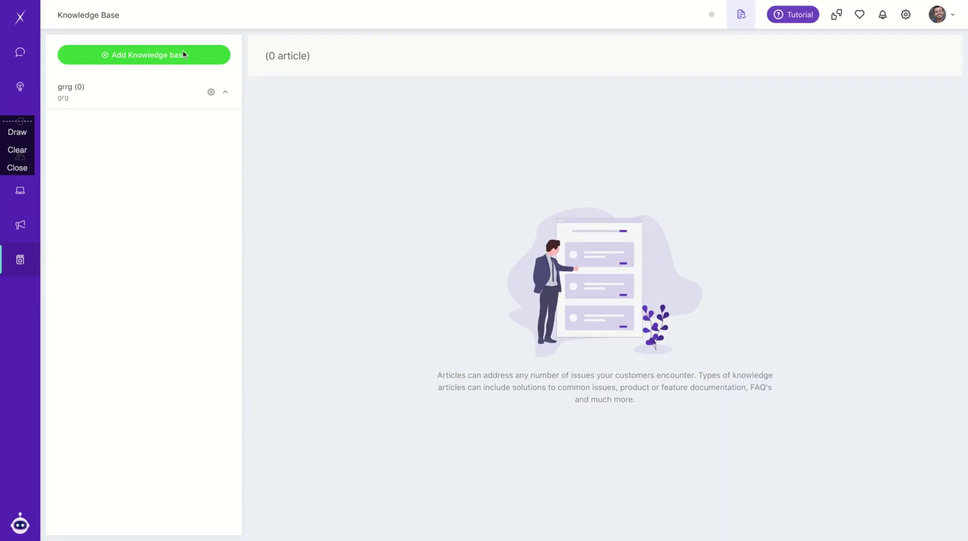
# Add a category titled 'rtgr' with description 'grgr' to the grrg knowledge base.
pyautogui.click(224, 92)
pyautogui.click(209, 94)
pyautogui.click(152, 128)
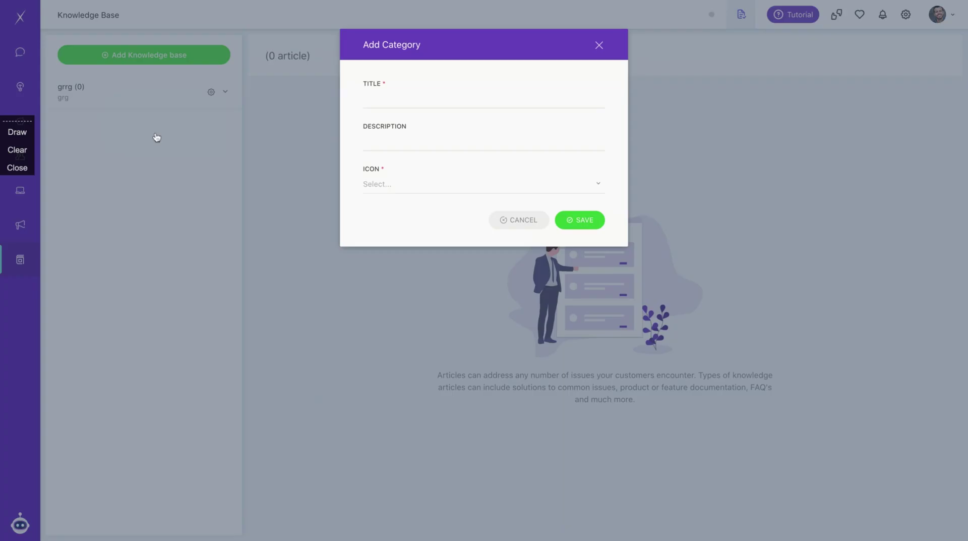
pyautogui.click(397, 103)
pyautogui.write('rtg')
pyautogui.click(393, 140)
pyautogui.write('g')
pyautogui.write('rgr')
pyautogui.click(569, 220)
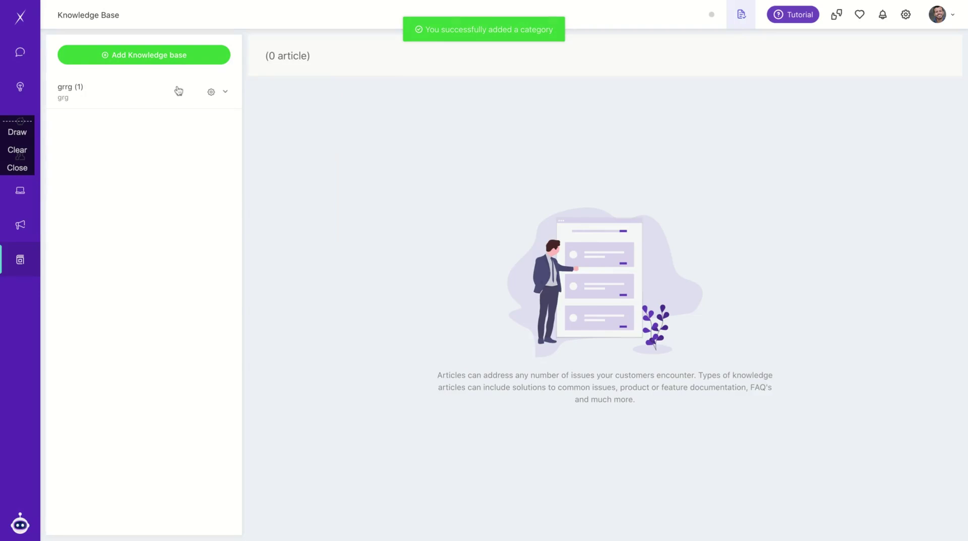
# Expand grrg to confirm the rtgr category, abandoning a stray new knowledge base form.
pyautogui.click(225, 96)
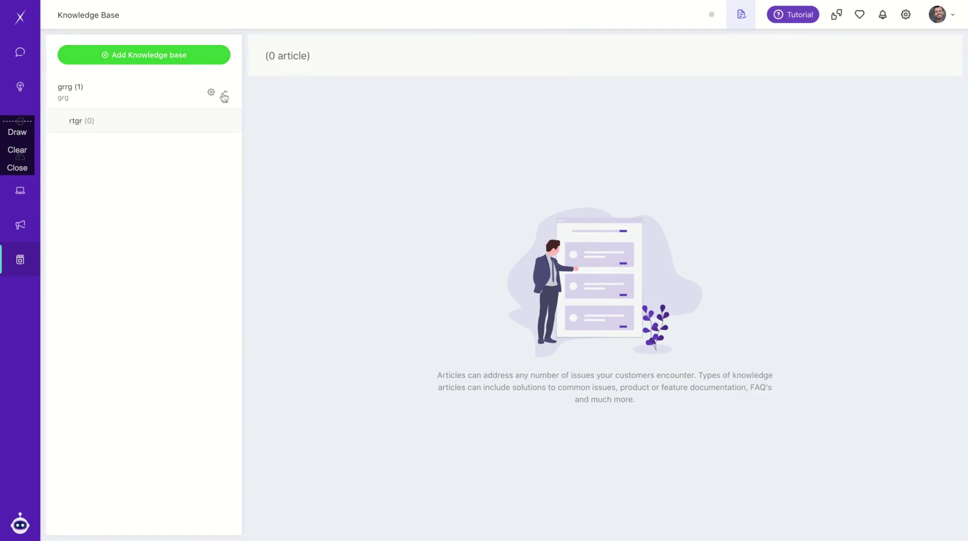
pyautogui.click(171, 64)
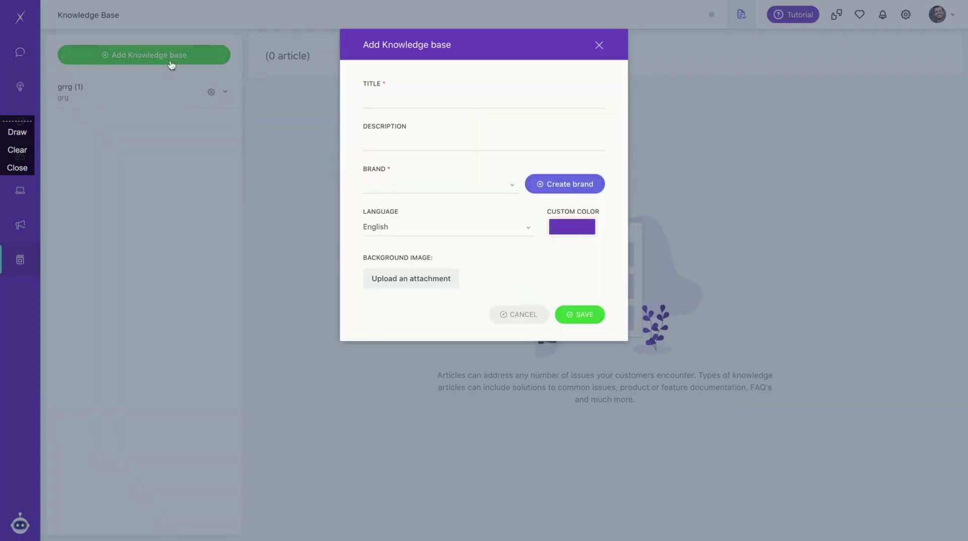
pyautogui.click(600, 46)
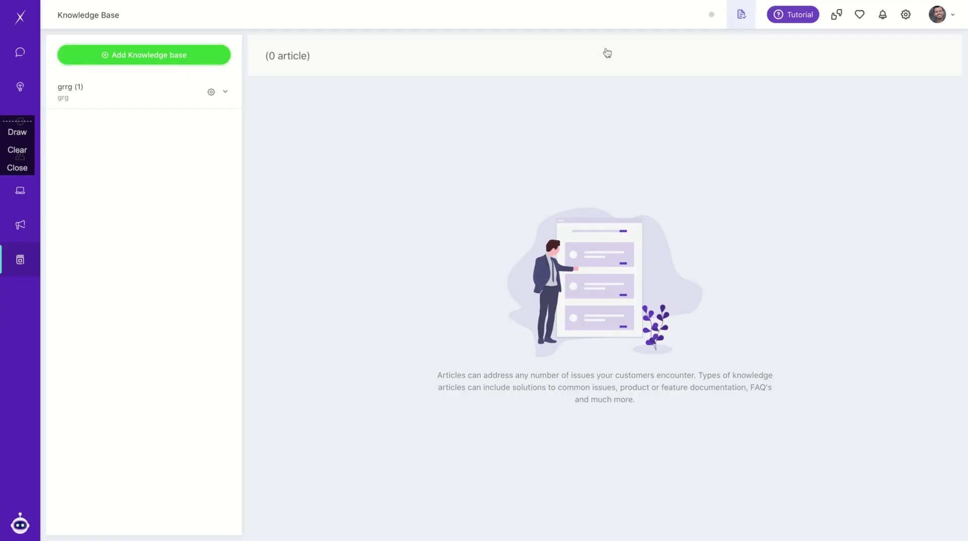
pyautogui.click(97, 101)
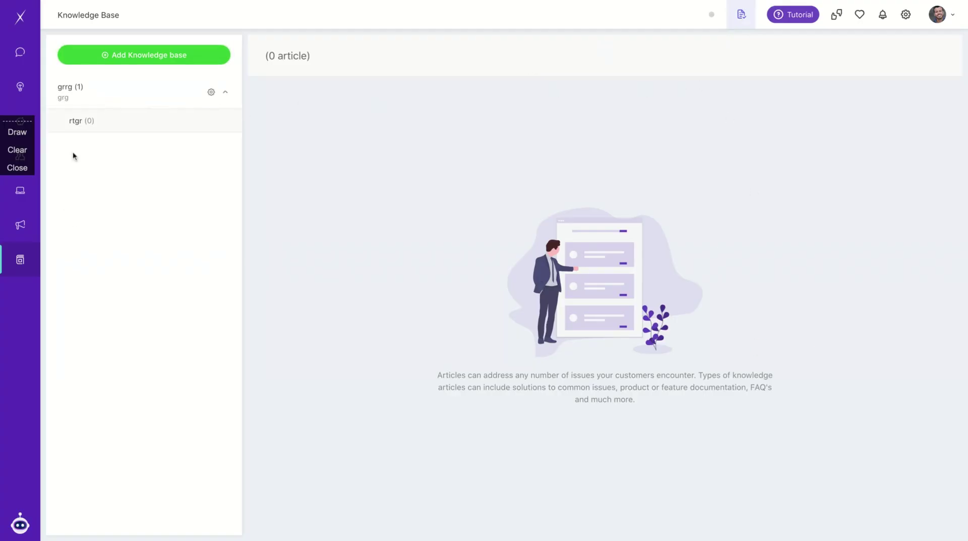
pyautogui.click(70, 100)
pyautogui.click(212, 94)
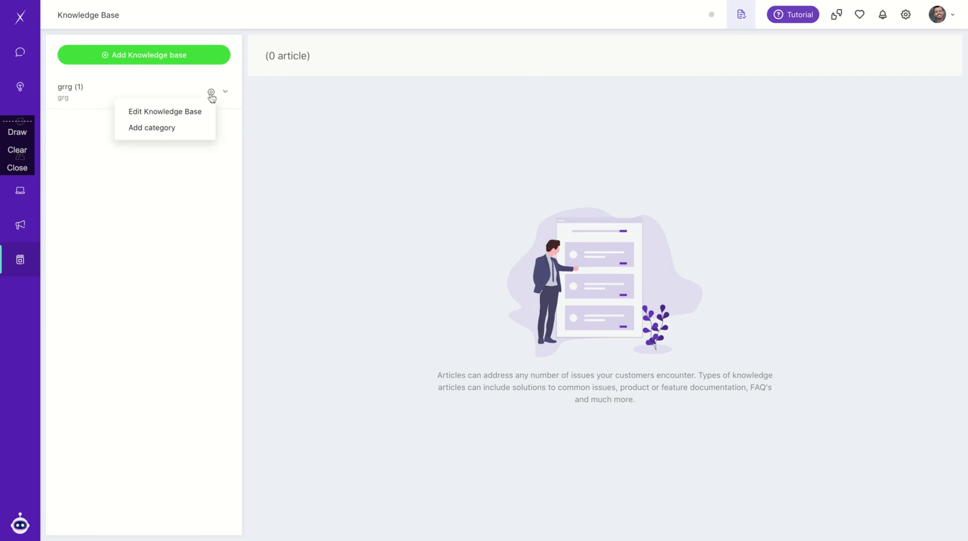
# Copy the grrg knowledge base's install code to the clipboard from its settings.
pyautogui.click(170, 111)
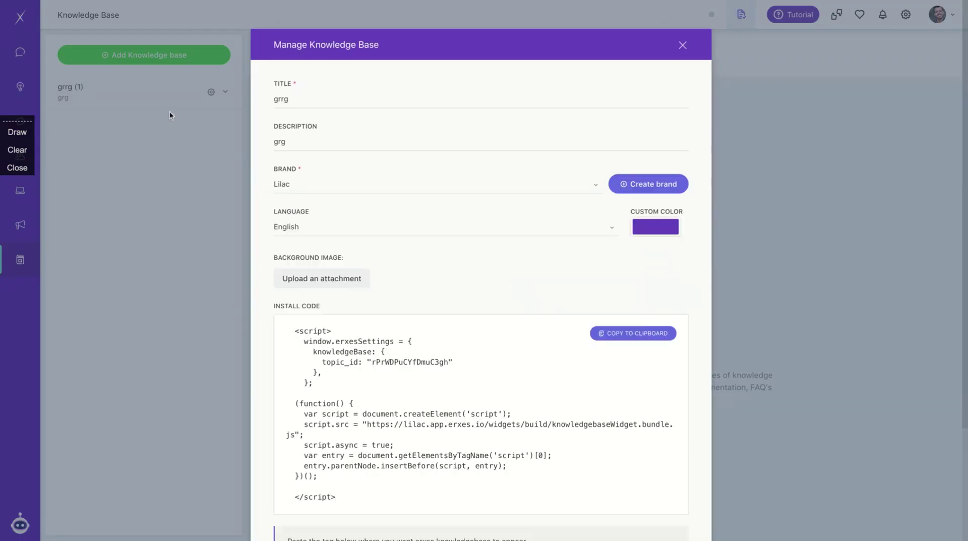
pyautogui.scroll(-3, 451, 358)
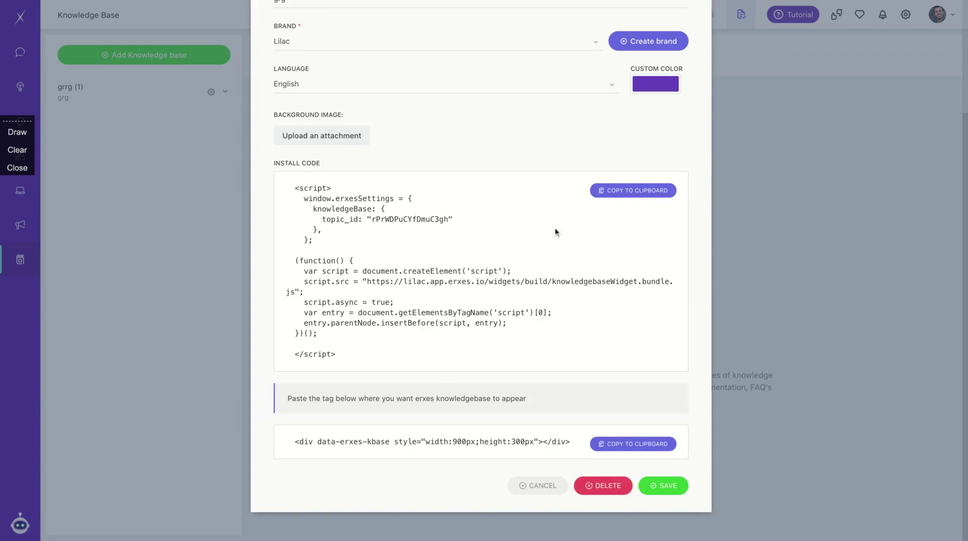
pyautogui.scroll(1, 464, 320)
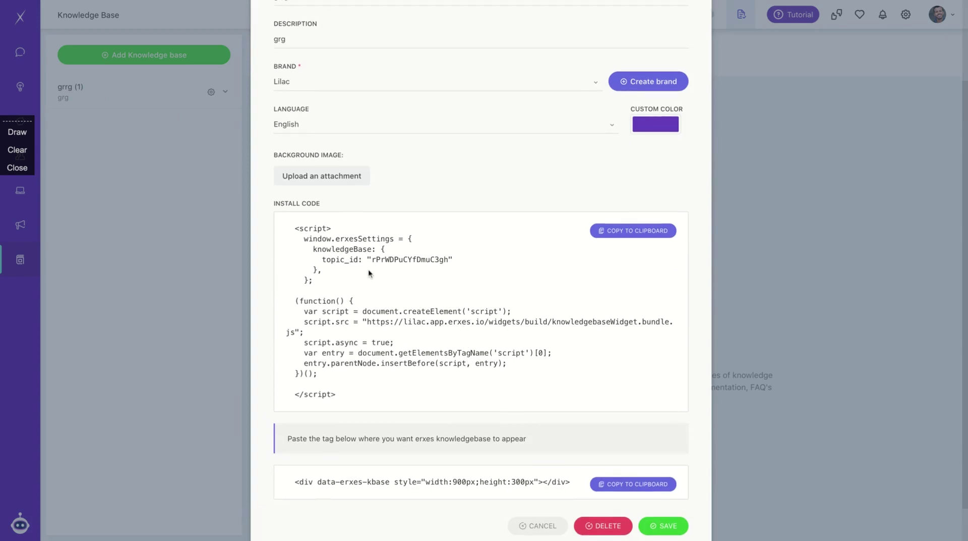
pyautogui.click(637, 233)
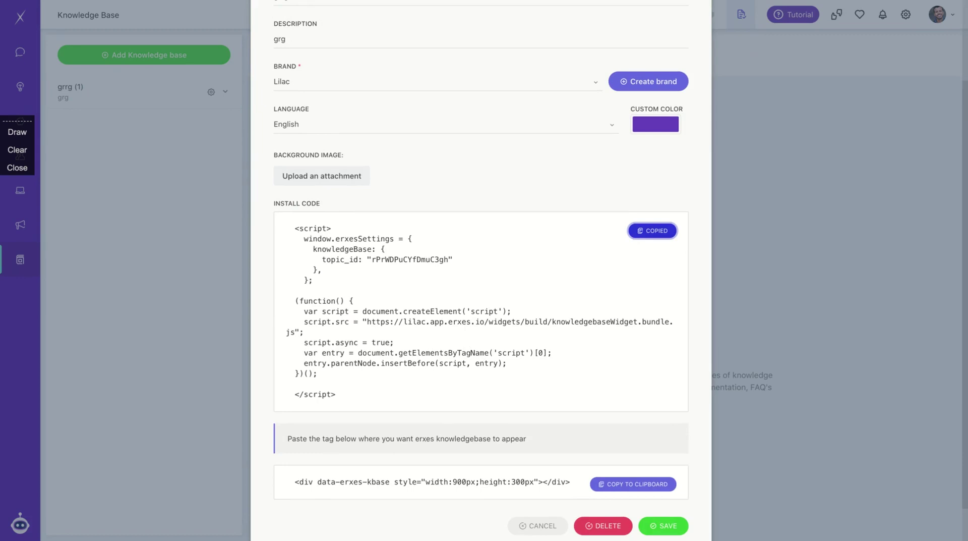
pyautogui.scroll(1, 528, 281)
pyautogui.scroll(2, 633, 145)
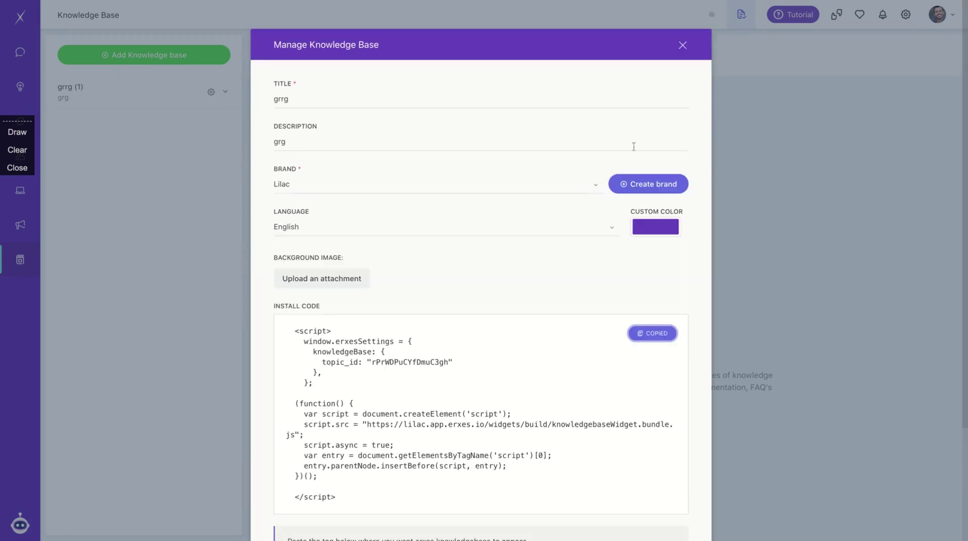
pyautogui.click(683, 46)
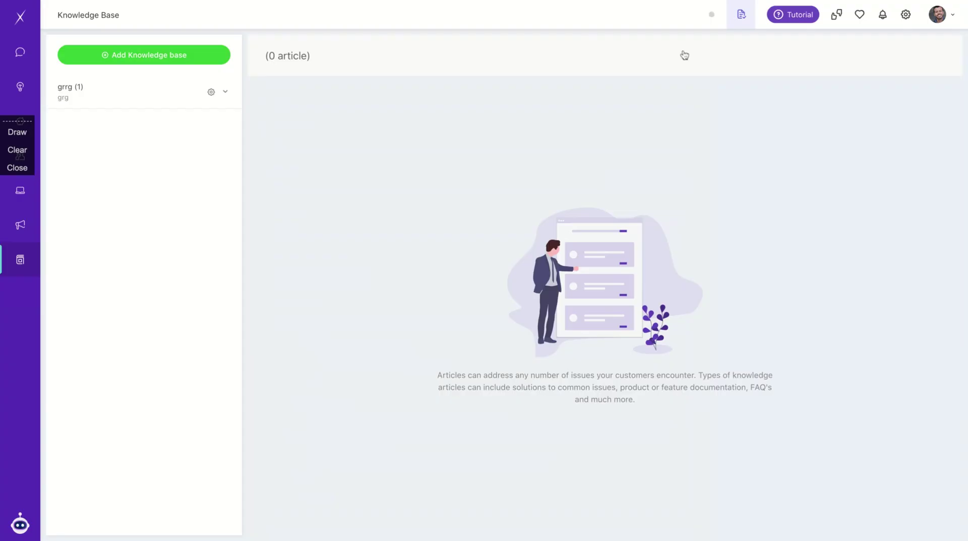
# Delete the grrg knowledge base from its settings, confirming with 'Yes, I am'.
pyautogui.click(211, 92)
pyautogui.click(176, 127)
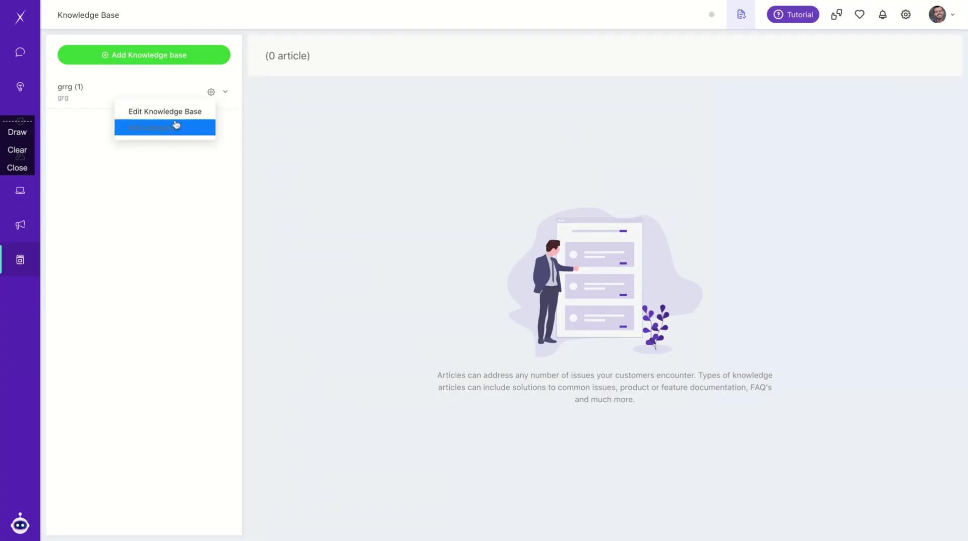
pyautogui.click(599, 45)
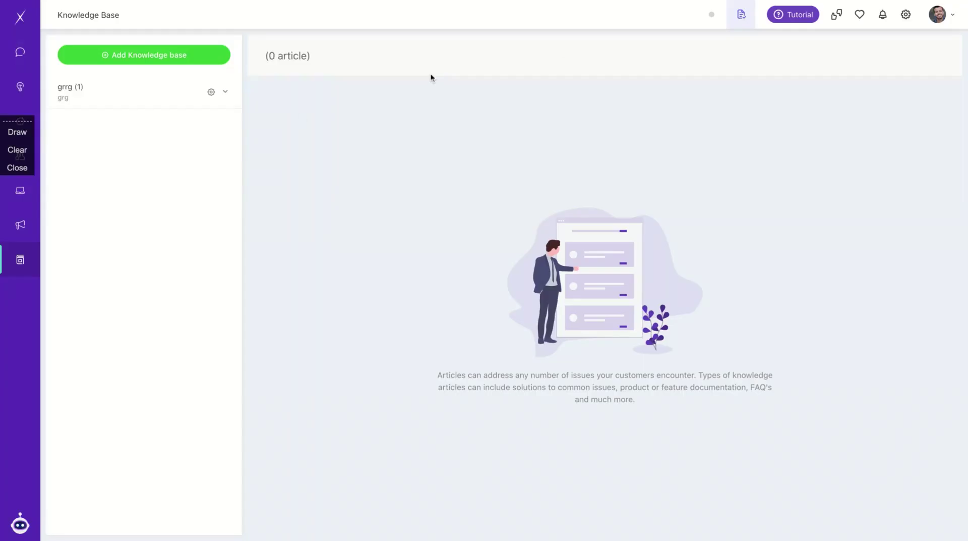
pyautogui.click(211, 93)
pyautogui.click(179, 111)
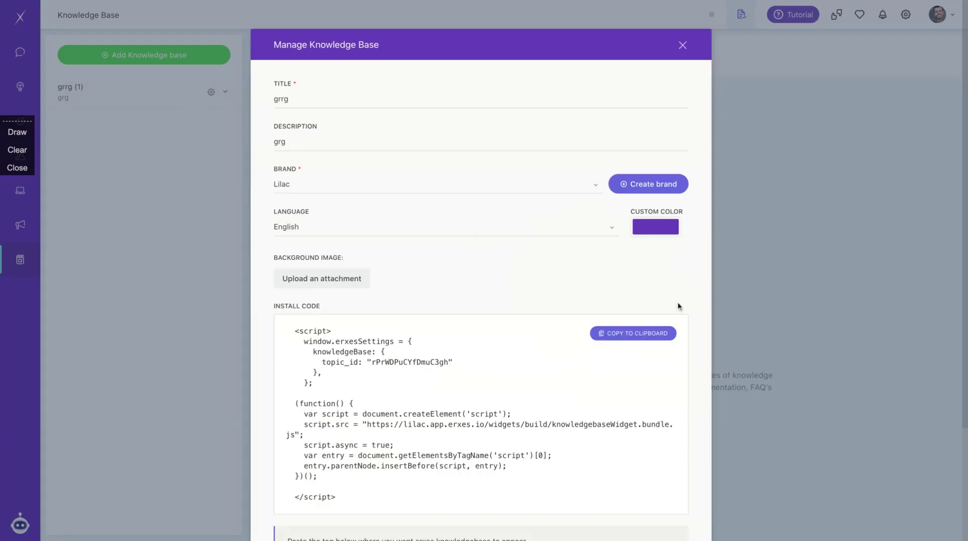
pyautogui.scroll(-3, 576, 282)
pyautogui.scroll(-1, 577, 282)
pyautogui.click(599, 485)
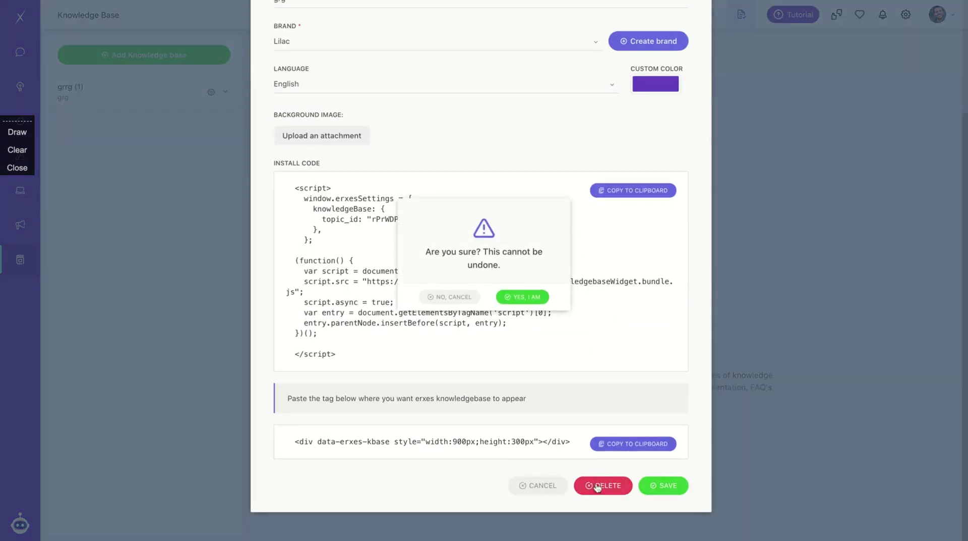
pyautogui.click(514, 299)
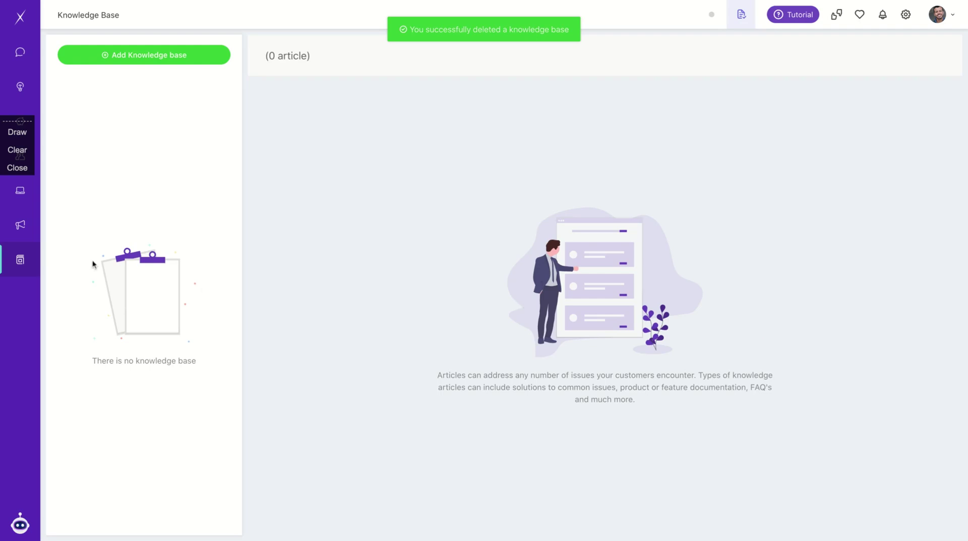